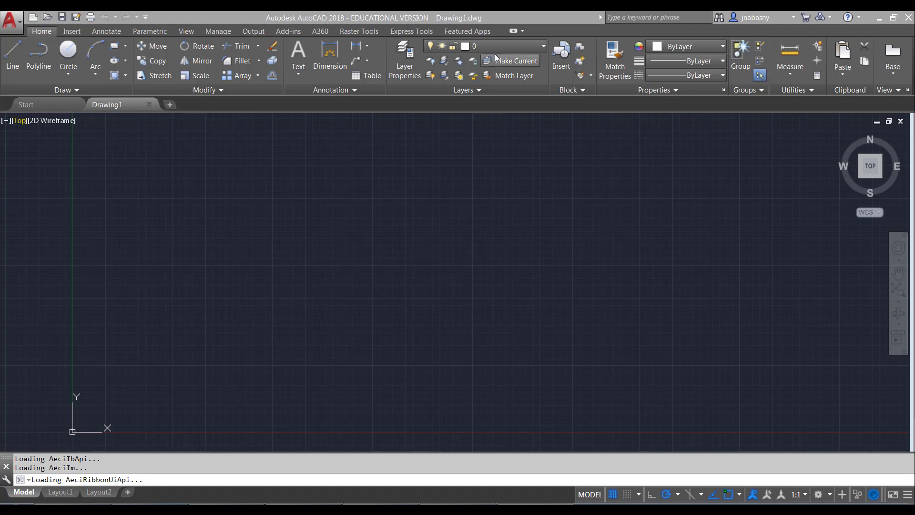
left_click(508, 47)
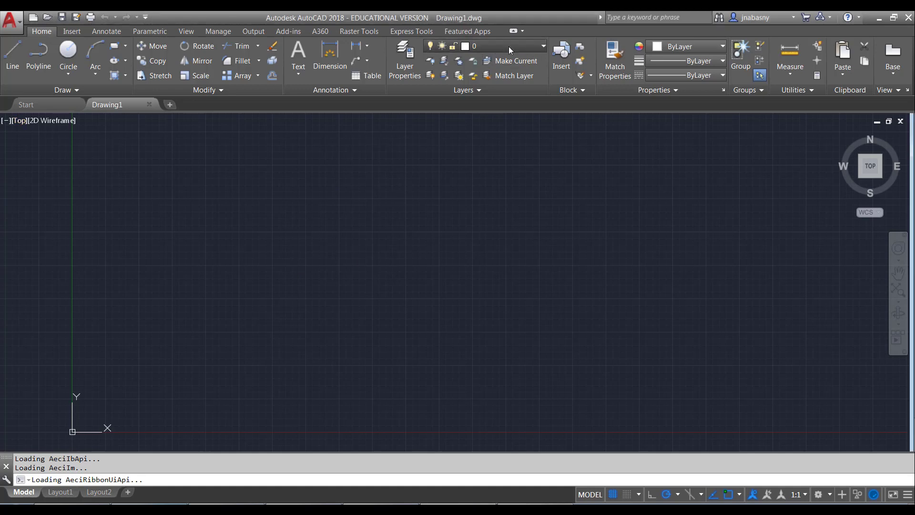
left_click(519, 47)
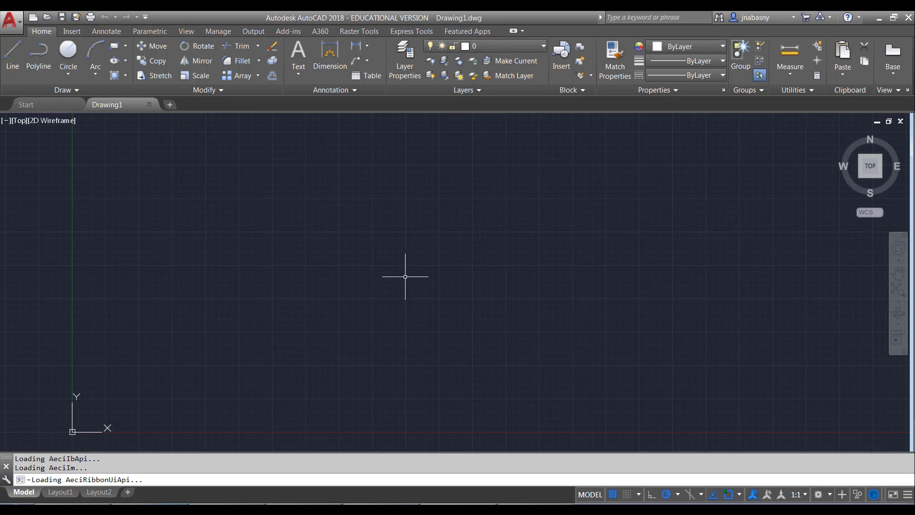
left_click(503, 45)
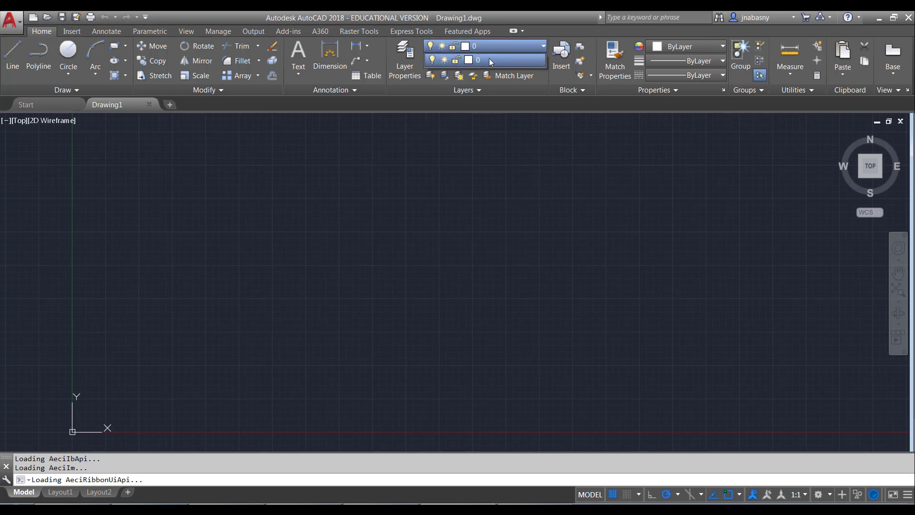
left_click(501, 50)
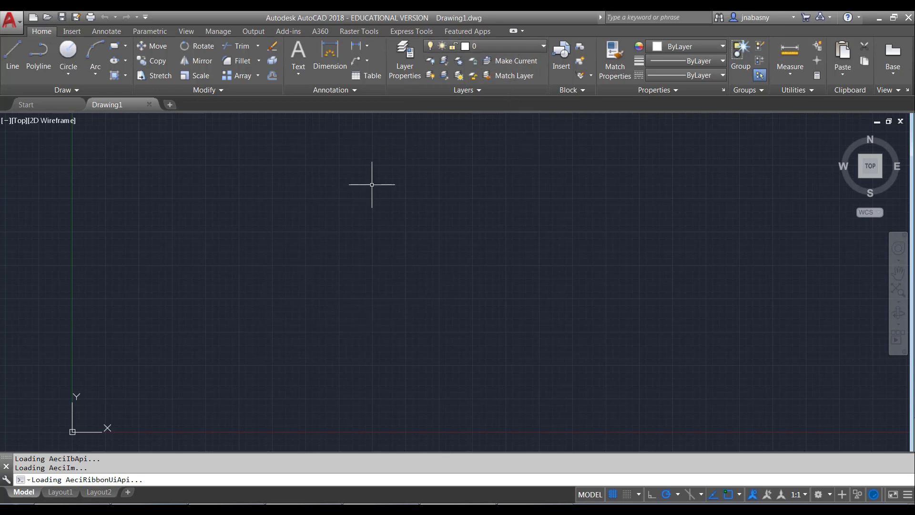
Create a new layer named CUT in the Layer Properties Manager.
left_click(404, 62)
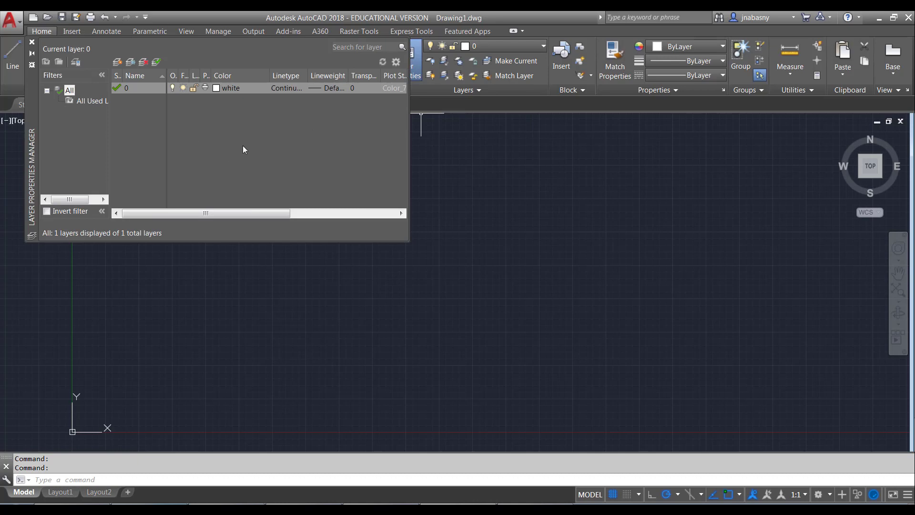
right_click(227, 109)
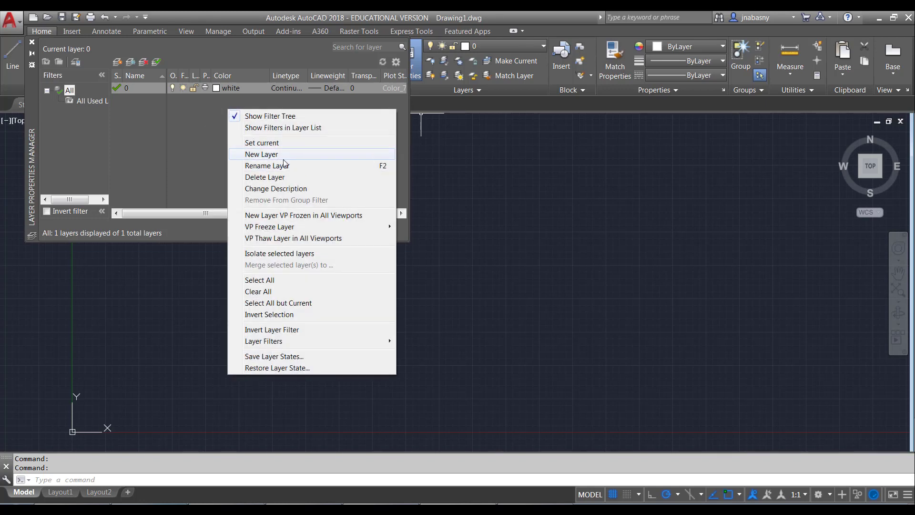
left_click(211, 135)
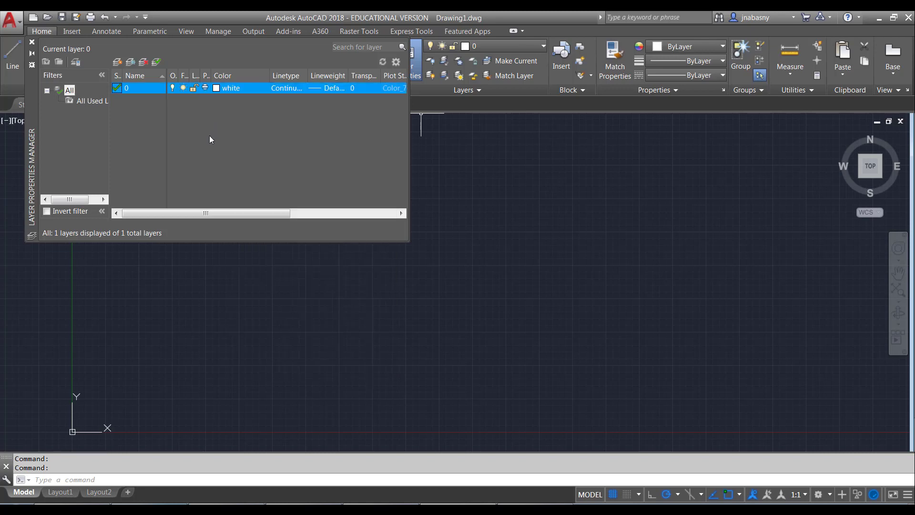
left_click(117, 63)
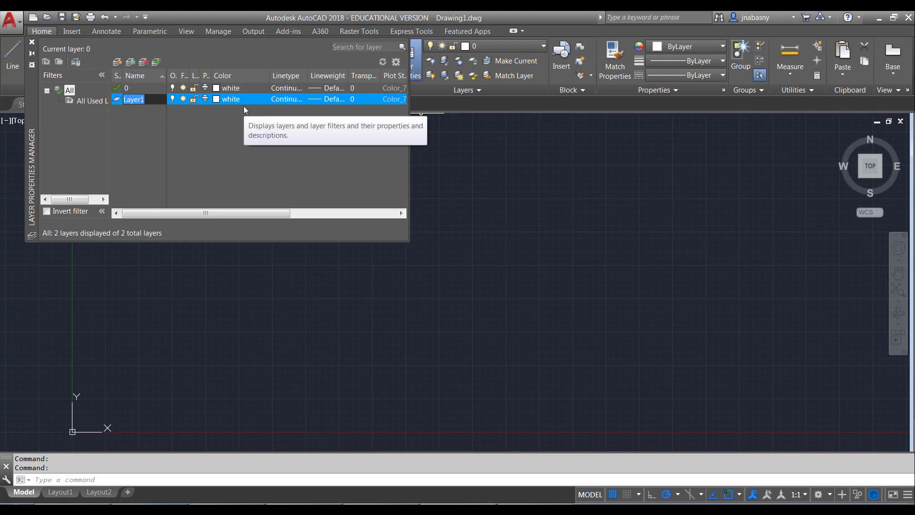
type("CUT")
key("Return")
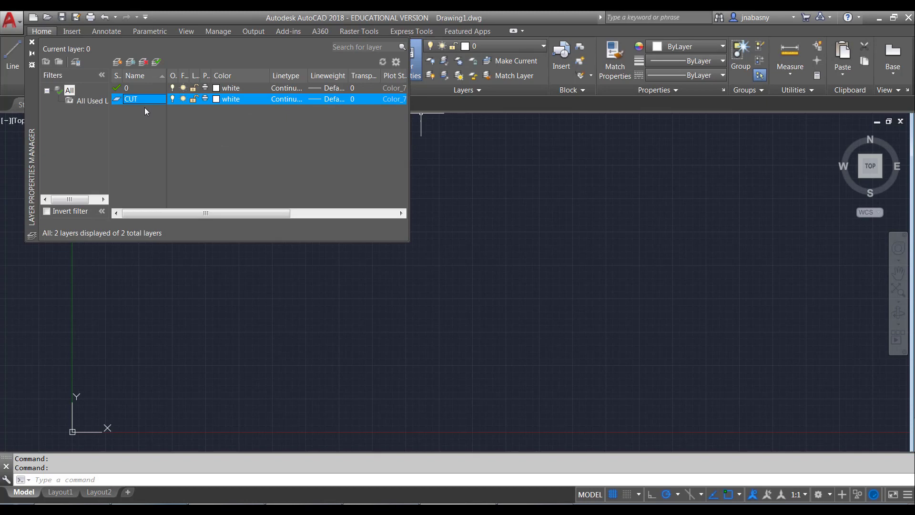
Set the CUT layer's color to red and close the Layer Properties Manager.
left_click(217, 99)
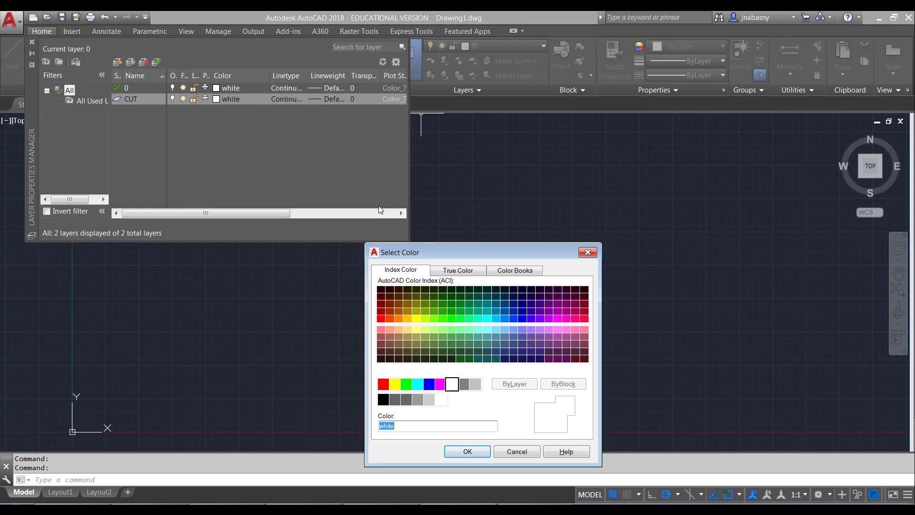
left_click_drag(462, 256, 350, 145)
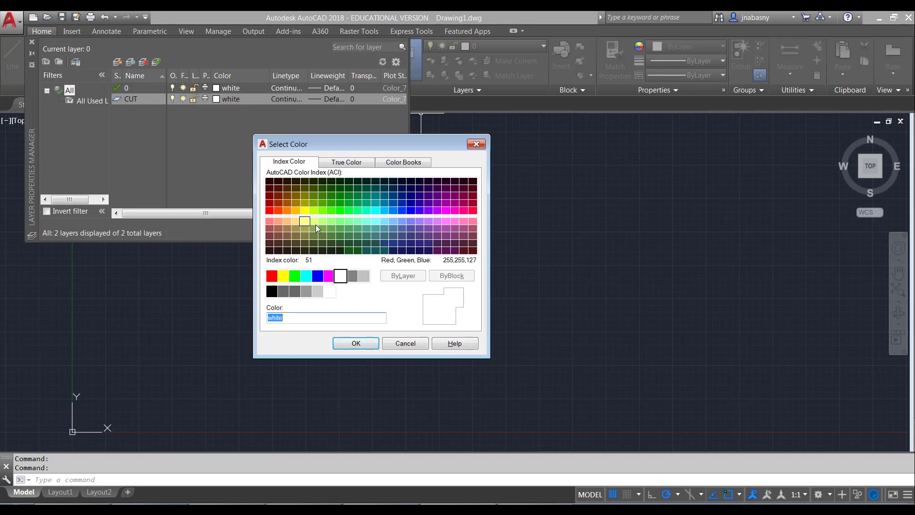
left_click(270, 280)
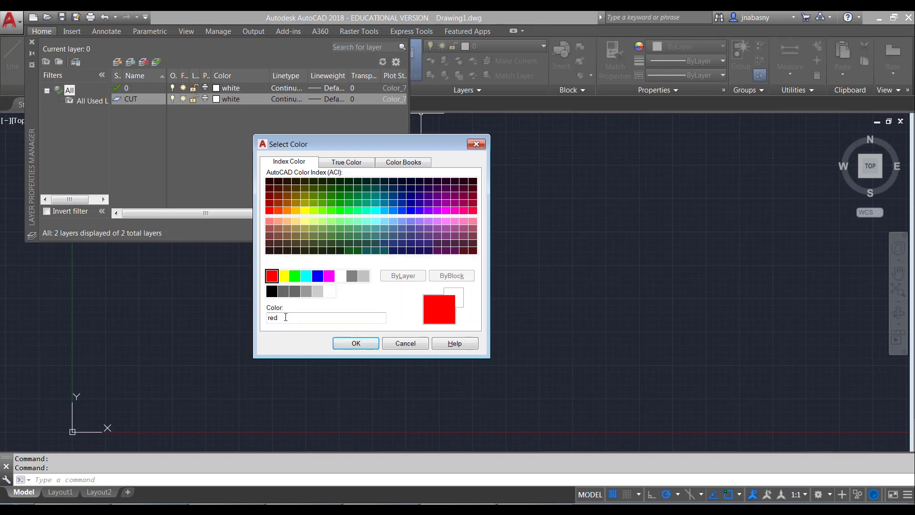
left_click(356, 344)
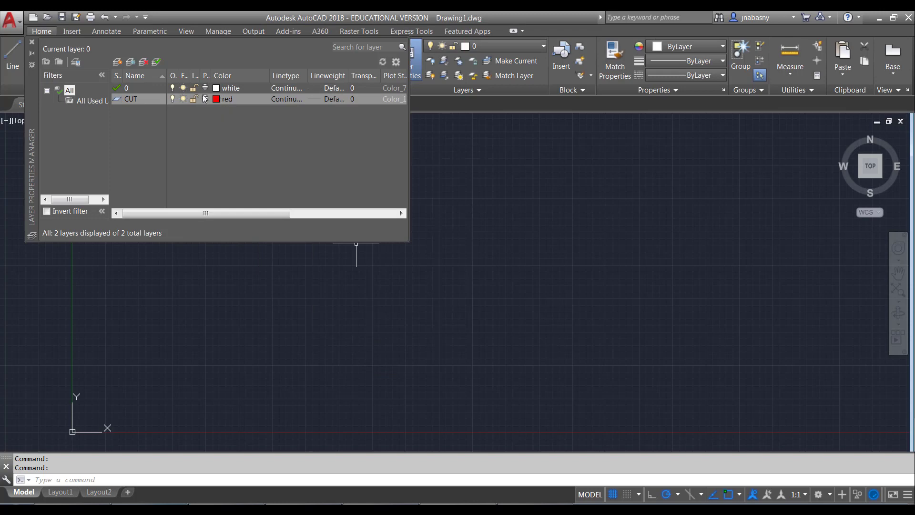
left_click(32, 44)
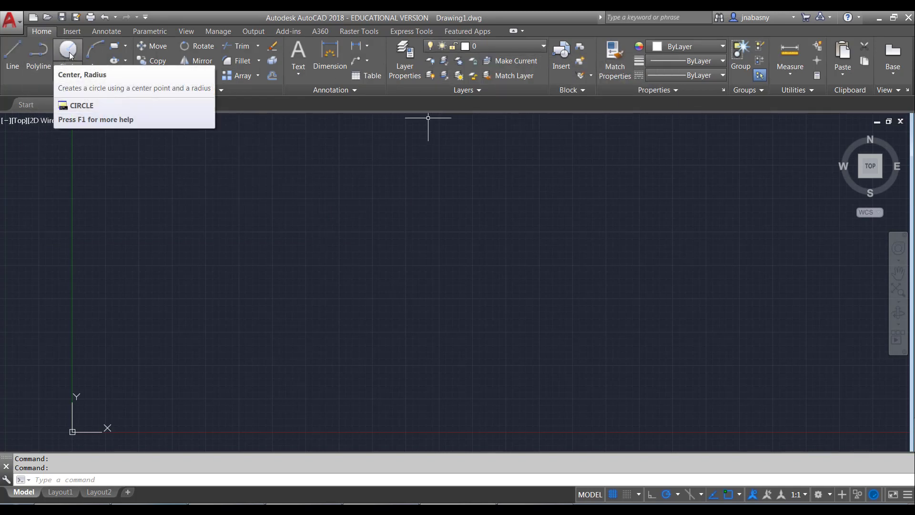
Draw a closed square about 7 units wide with the Line tool on layer 0.
left_click(12, 54)
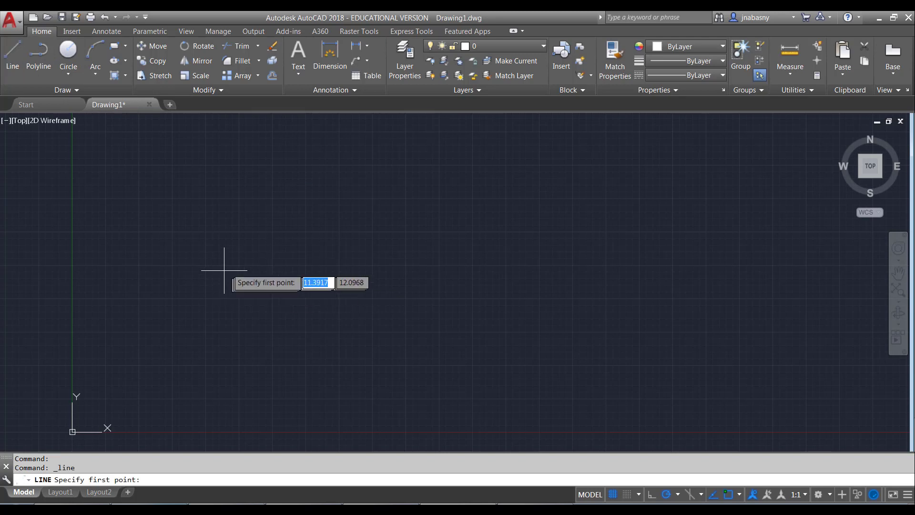
left_click(223, 254)
left_click(223, 343)
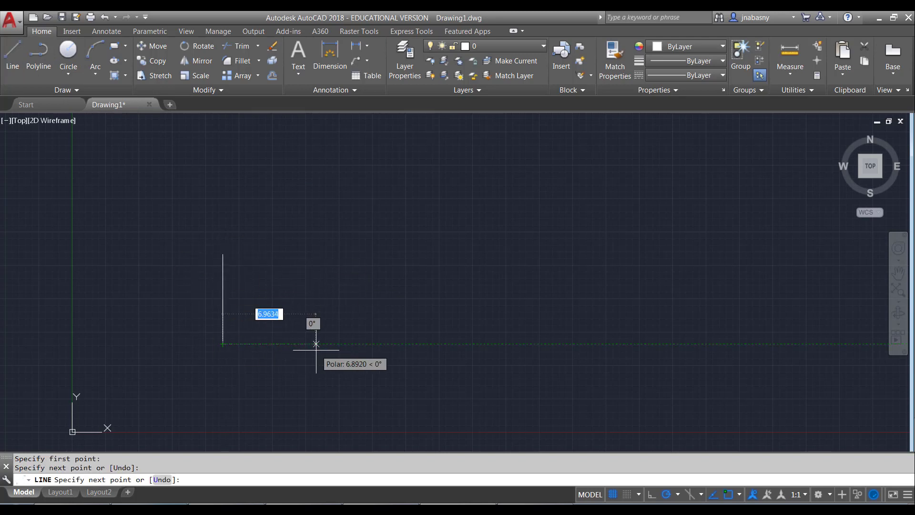
left_click(316, 344)
left_click(316, 254)
left_click(222, 254)
key("Escape")
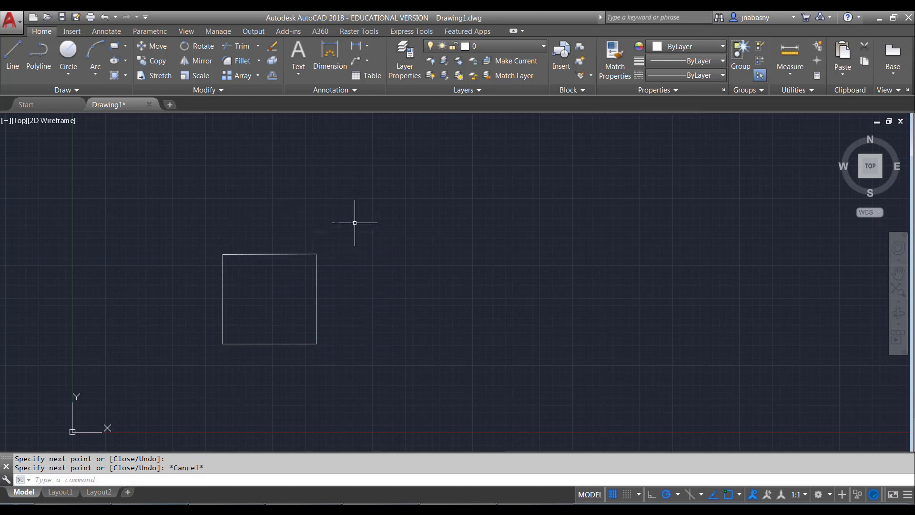
Make CUT the current layer.
left_click(514, 46)
left_click(498, 75)
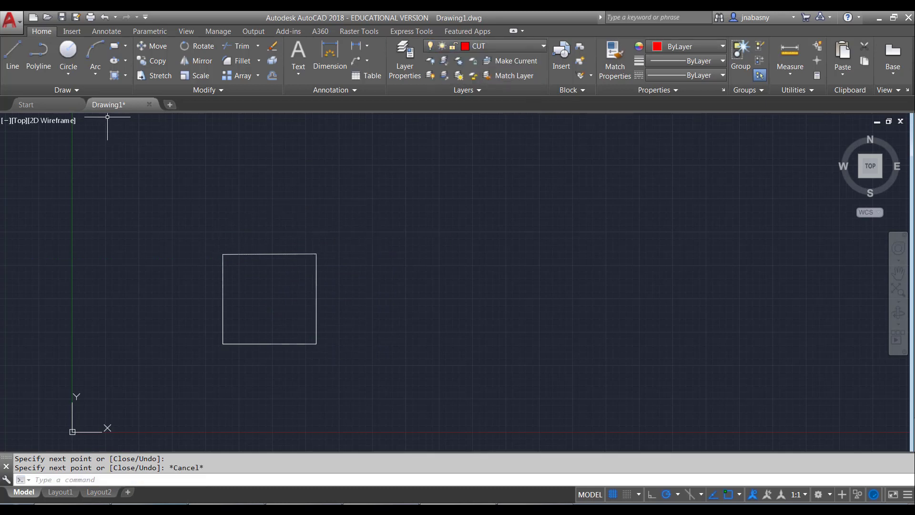
Draw a circle about 13.3 units in diameter around the square and dimension its diameter at the upper right.
left_click(67, 47)
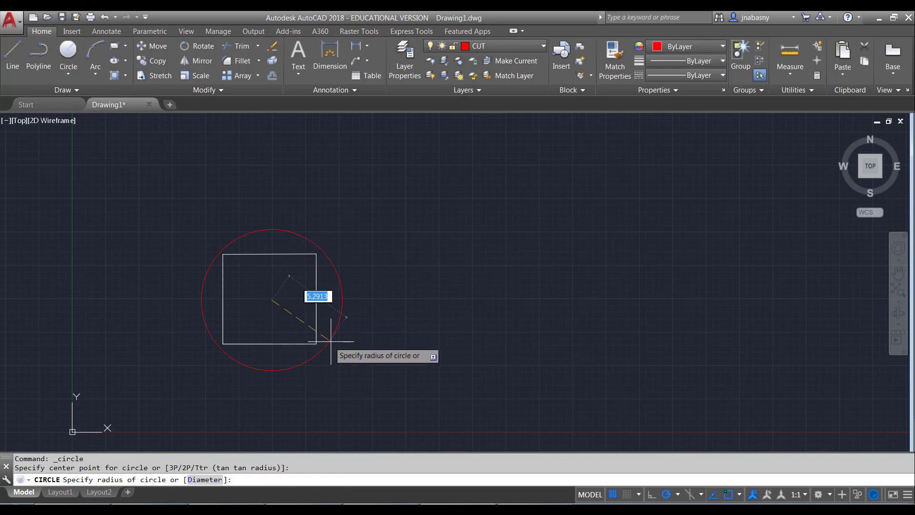
left_click(345, 350)
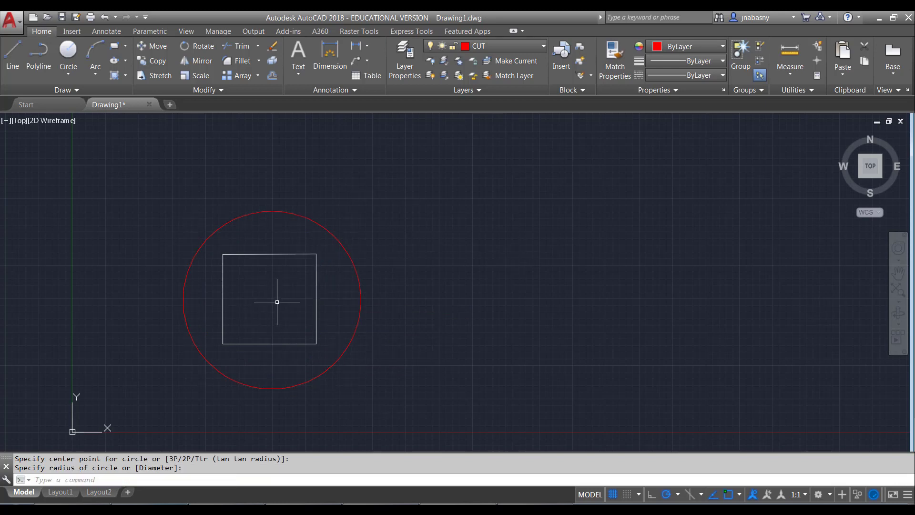
left_click(334, 66)
left_click(349, 256)
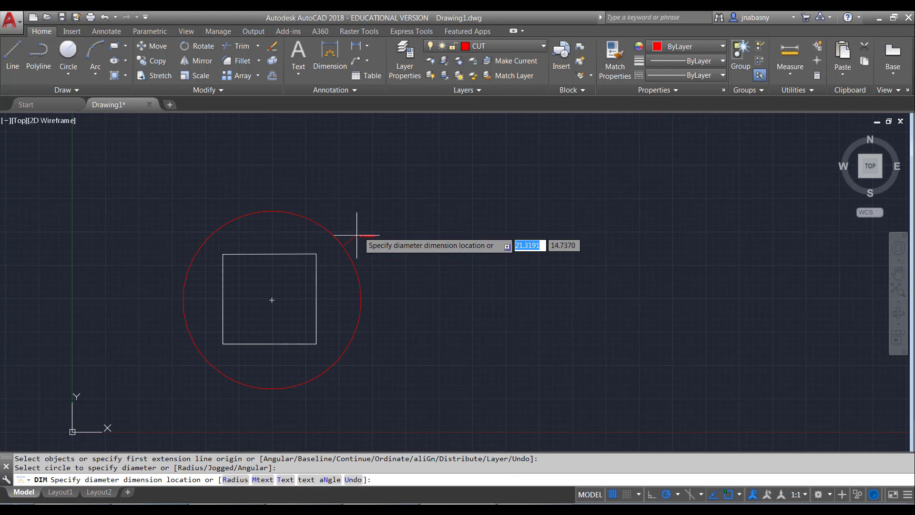
left_click(359, 215)
scroll(356, 223, "up", 5)
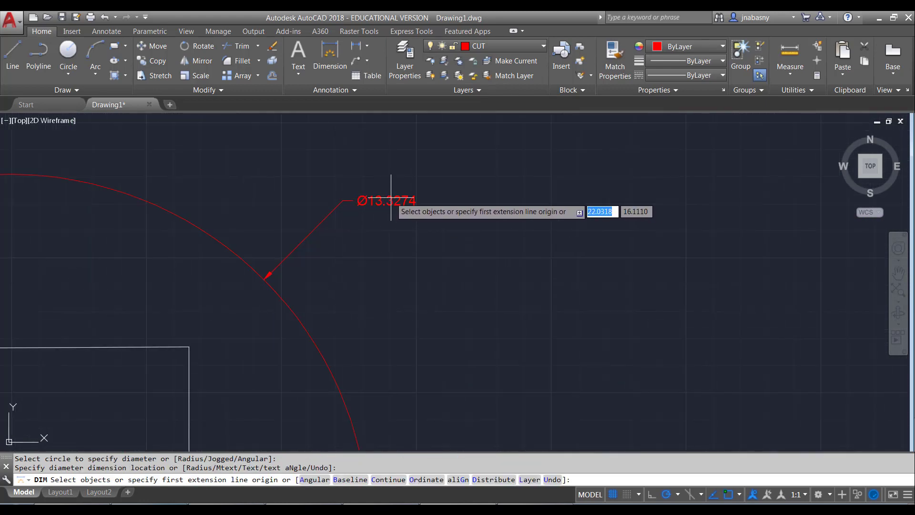
scroll(357, 207, "down", 5)
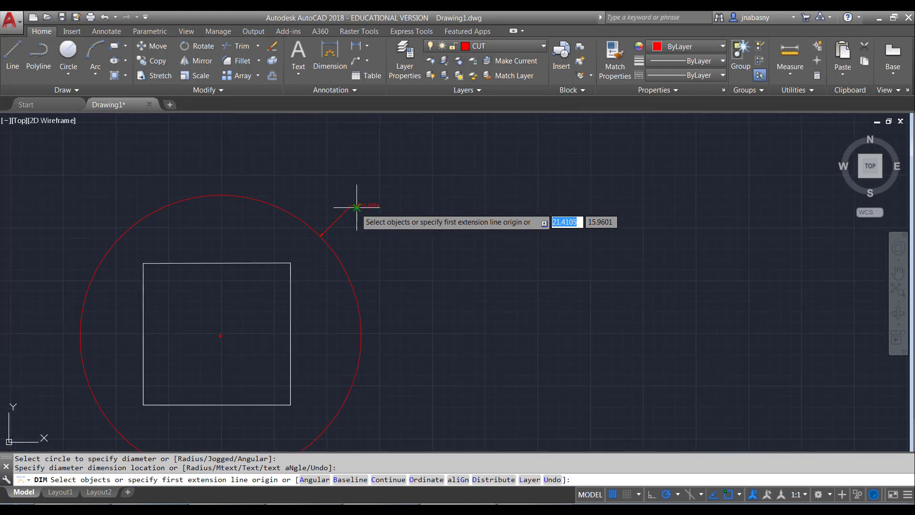
scroll(343, 228, "down", 3)
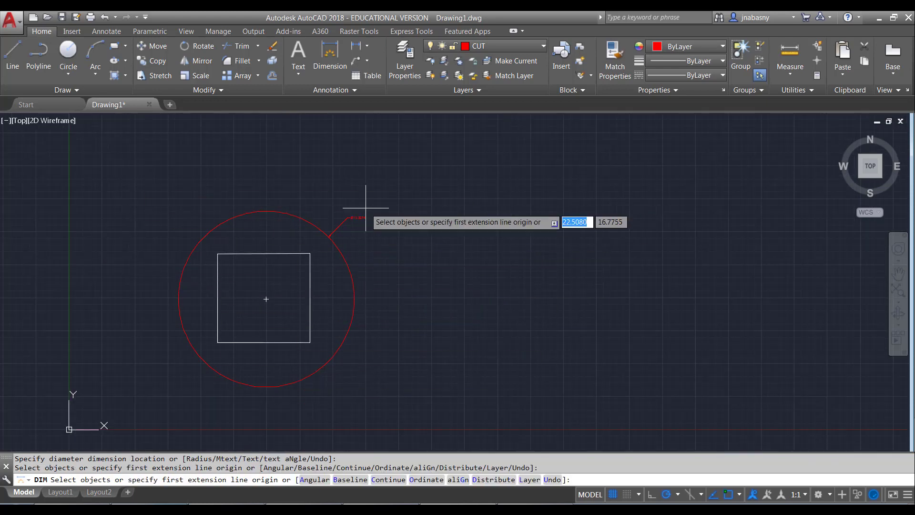
Erase the diameter dimension, followed by the circle and the square.
key("Escape")
left_click(348, 216)
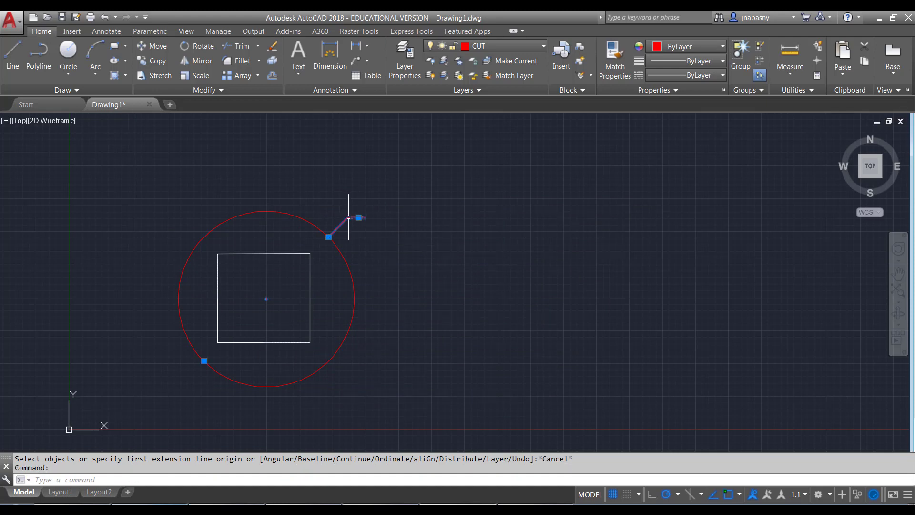
key("Delete")
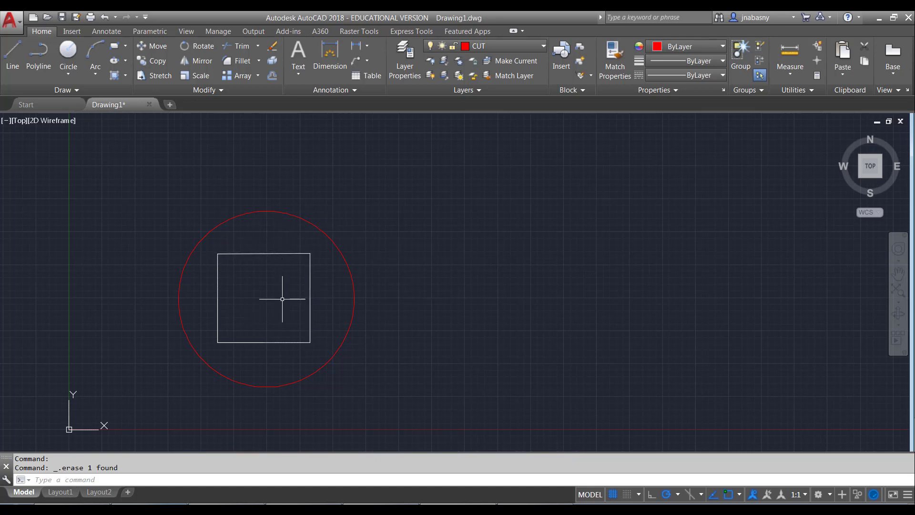
left_click(420, 412)
left_click(171, 173)
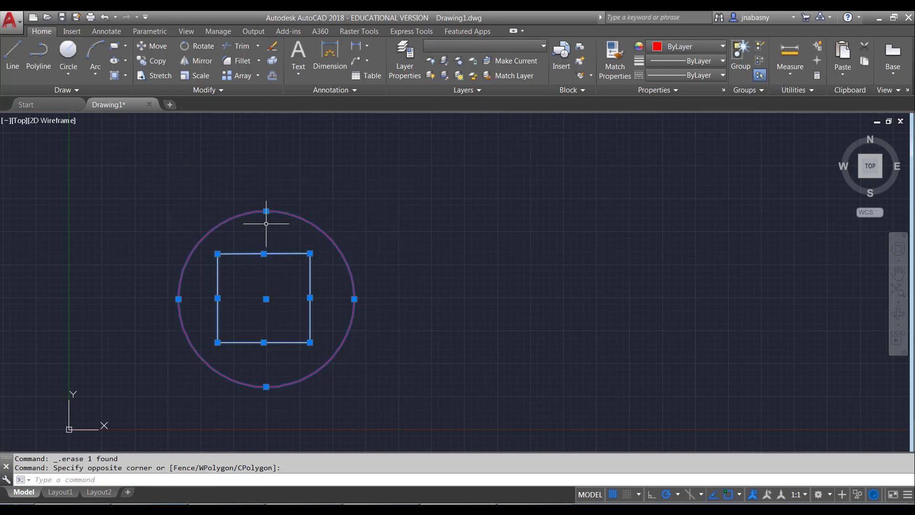
key("Delete")
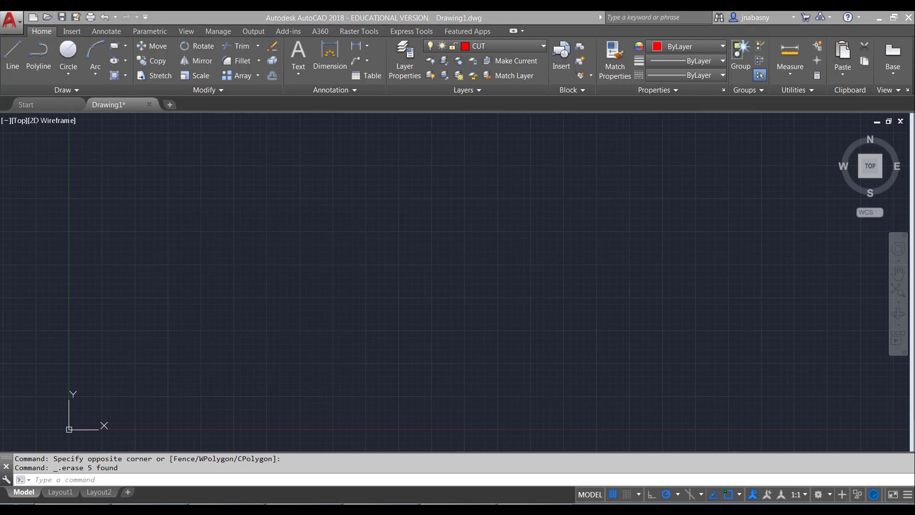
Switch to Chrome, maximize its window and search Google for "chicago cubs".
key("alt+Tab")
left_click_drag(399, 82, 402, 49)
double_click(403, 49)
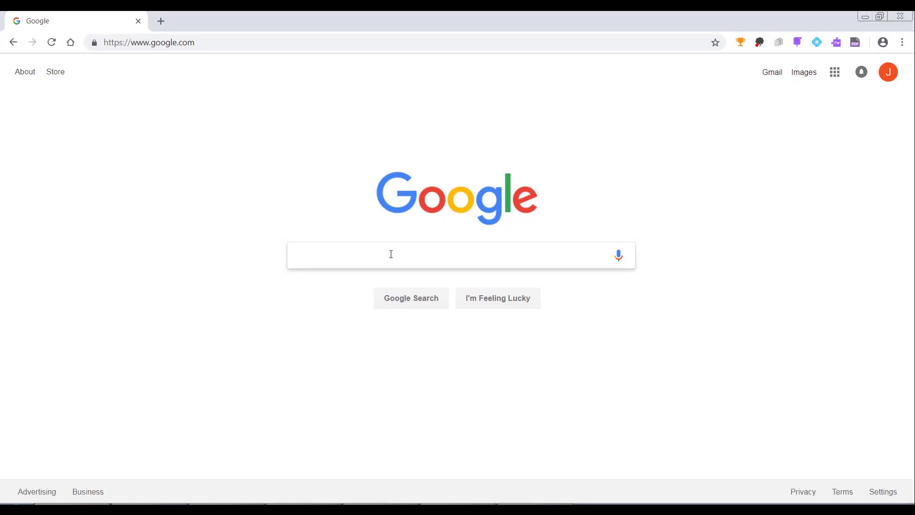
left_click(389, 258)
type("ch")
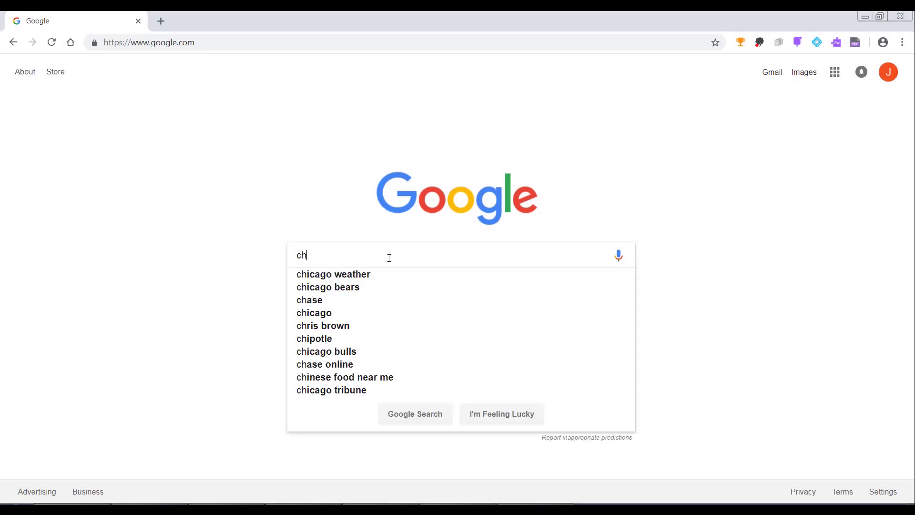
type("icago cubs")
key("Return")
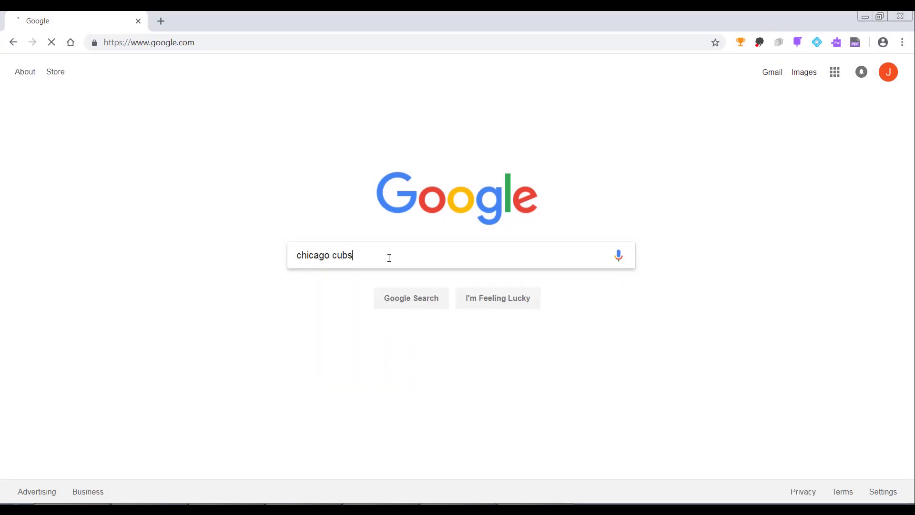
Open the round Chicago Cubs logo from espn.com in the image results and save the image as i.png.
left_click(180, 113)
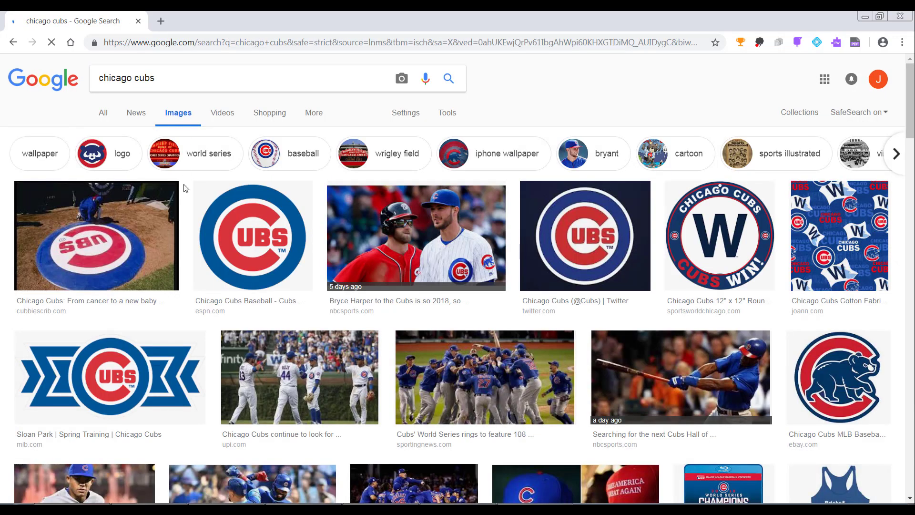
left_click(256, 234)
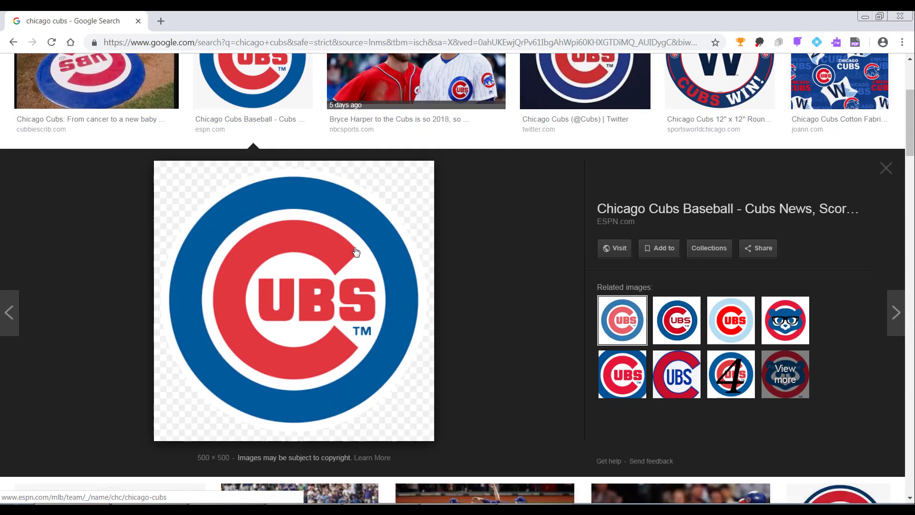
right_click(309, 195)
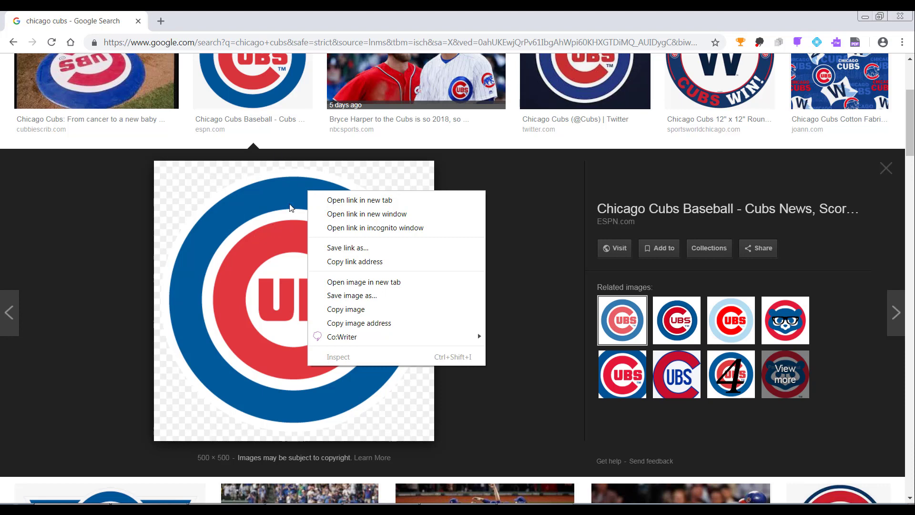
left_click(362, 296)
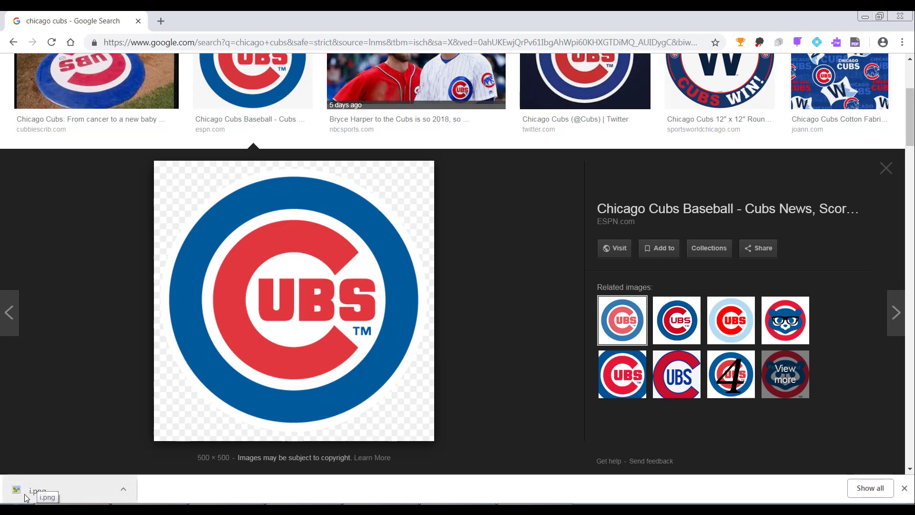
Show the downloaded i.png in its folder and rename the file to chicago cubs logo.
left_click(123, 491)
left_click(145, 448)
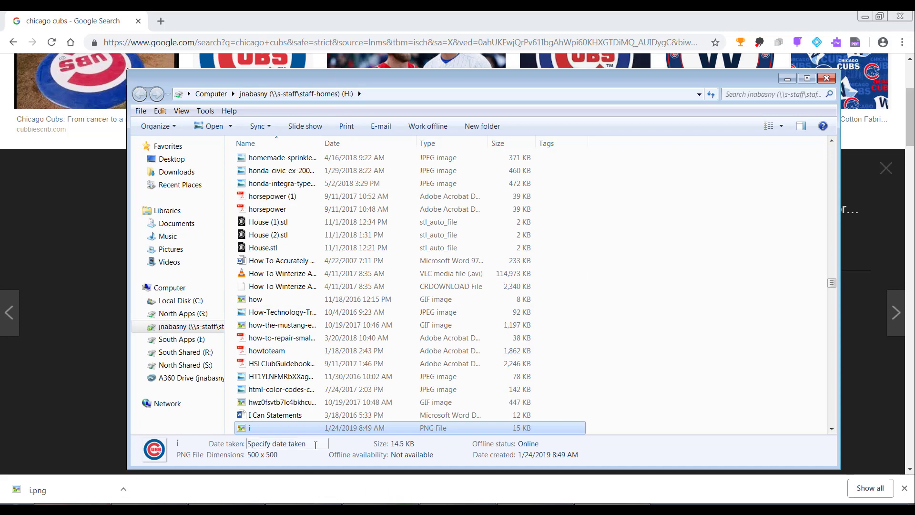
scroll(282, 403, "down", 1)
scroll(279, 391, "down", 1)
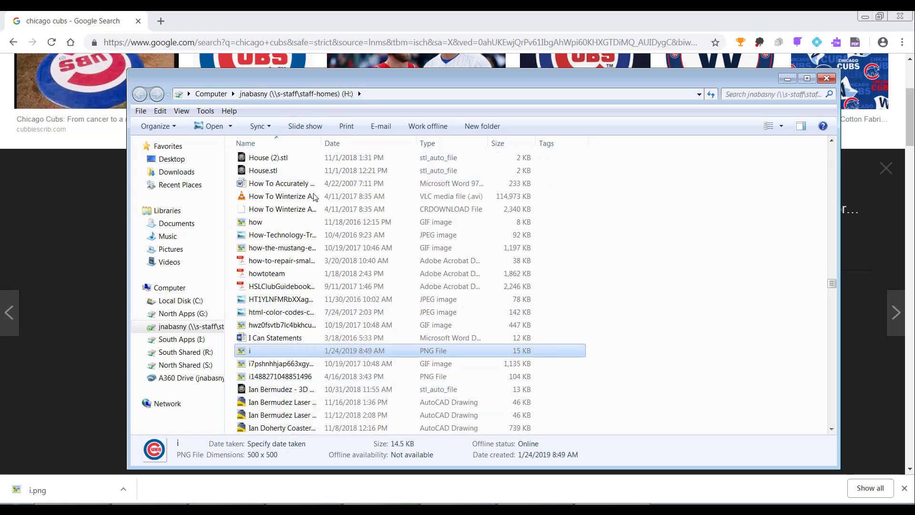
left_click(253, 353)
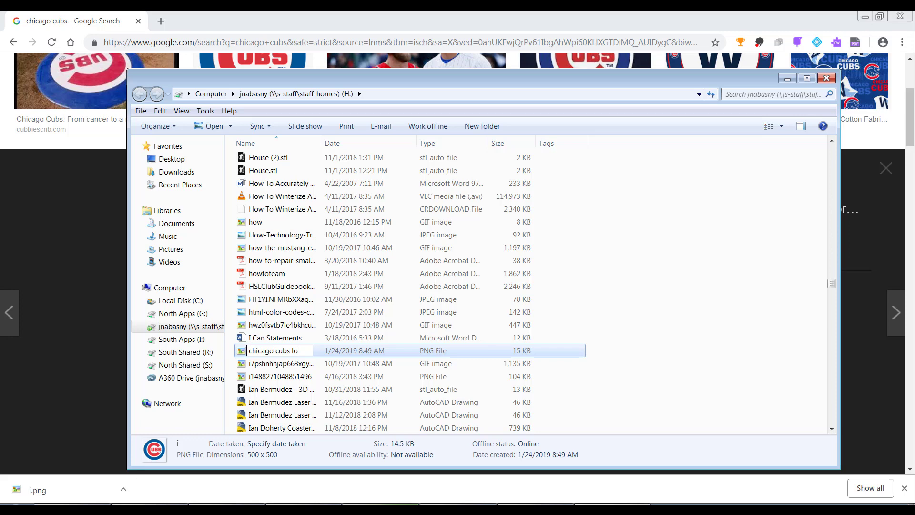
key("Return")
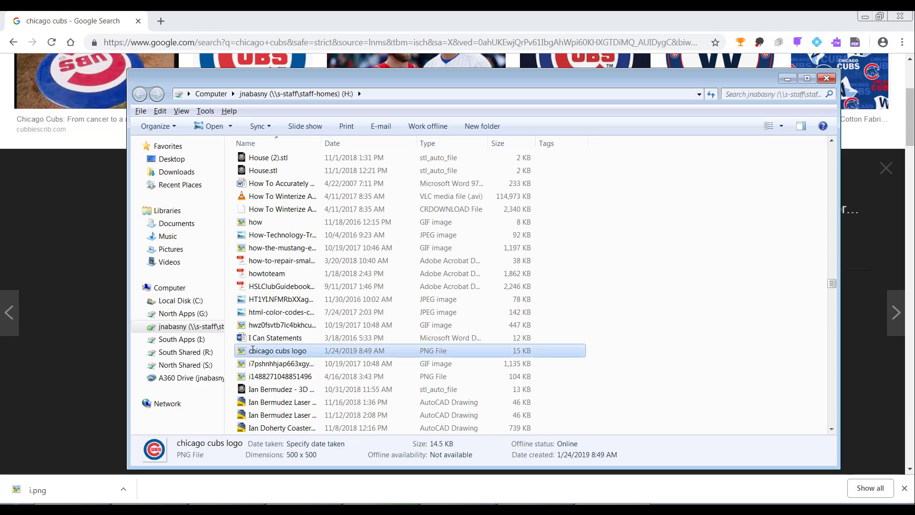
Switch to AutoCAD and start inserting a raster image into the drawing.
key("alt+Tab")
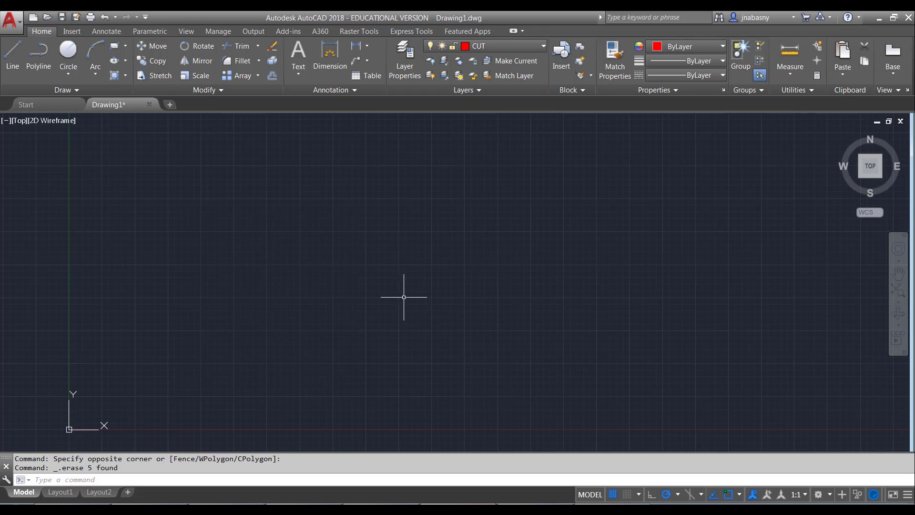
left_click(365, 31)
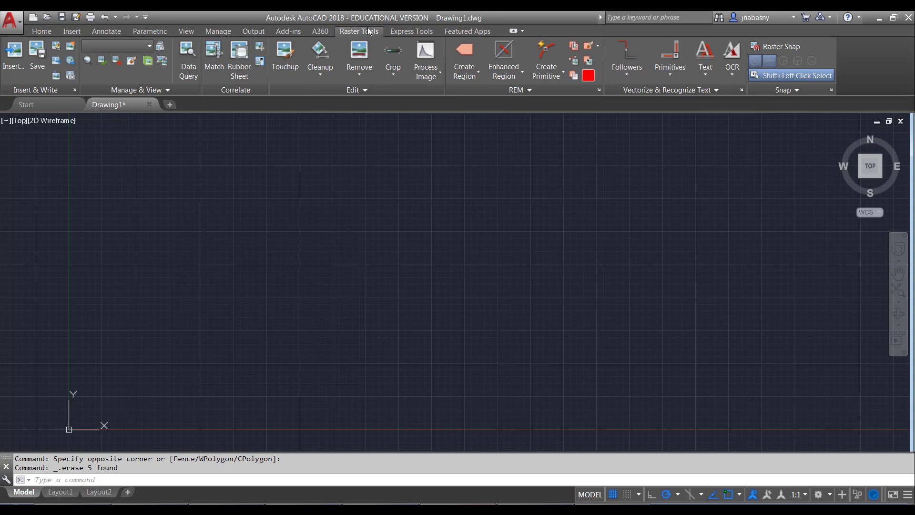
left_click(14, 63)
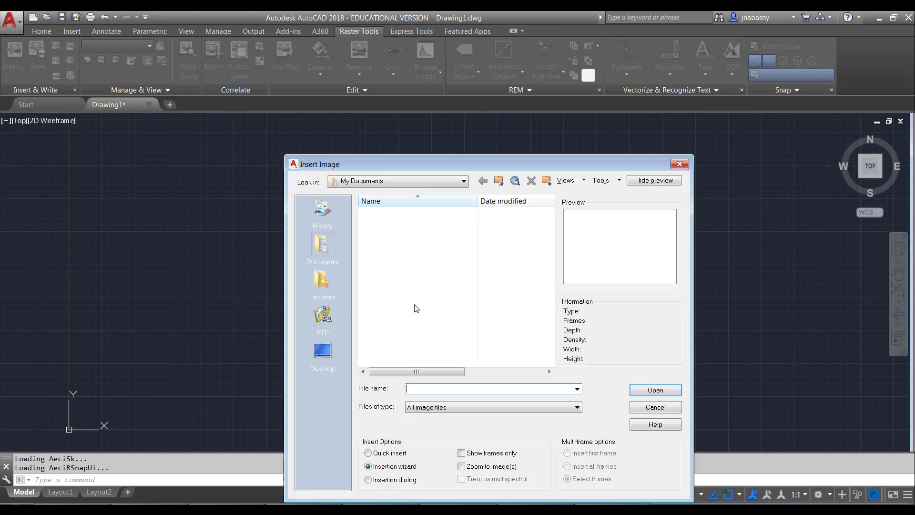
left_click_drag(466, 168, 416, 71)
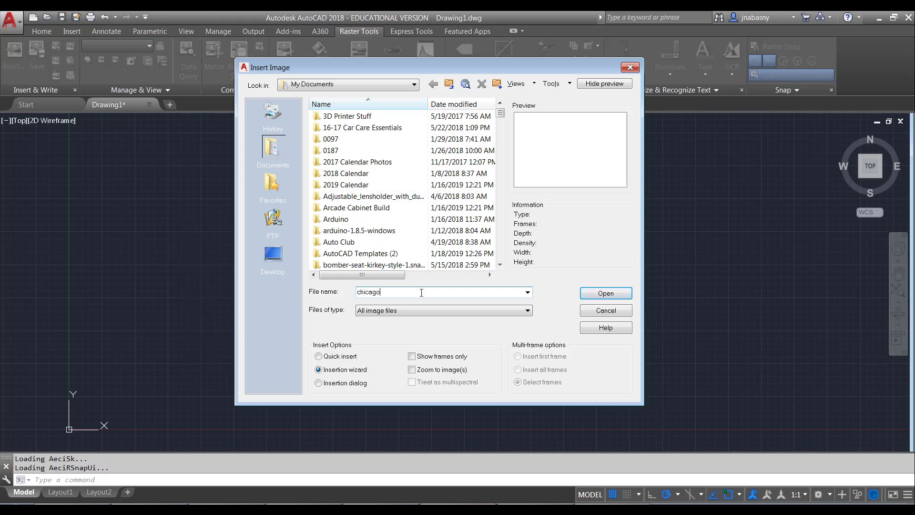
Find the image chicago cubs logo in My Documents and open it with the Insertion wizard option.
left_click(414, 151)
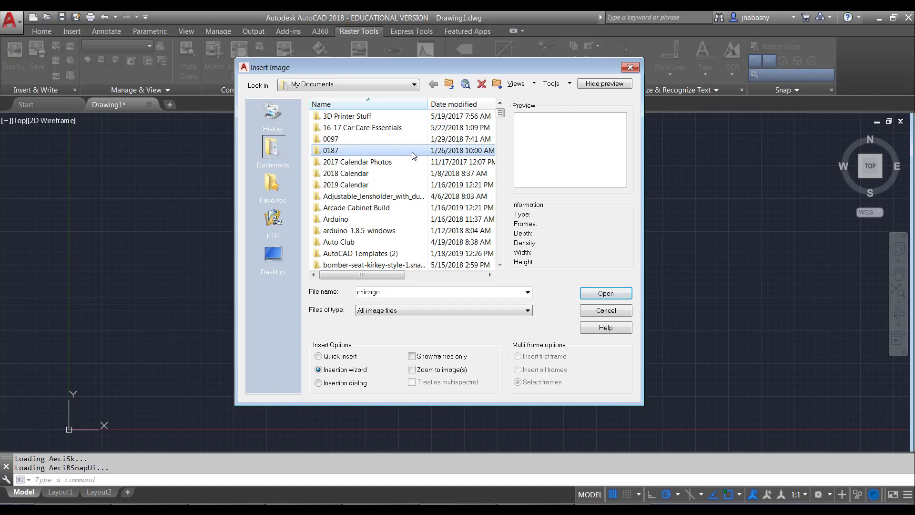
key("c")
key("c")
key("c")
key("c")
key("c")
key("c")
key("c")
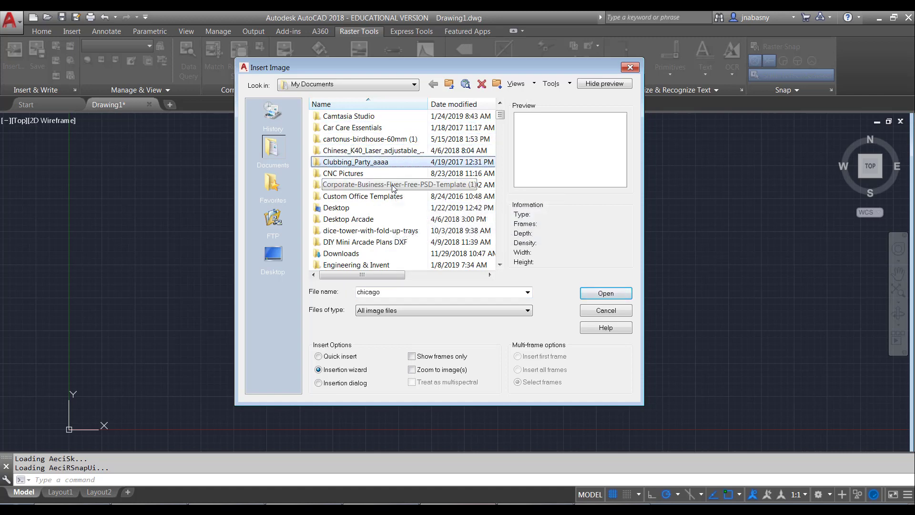
key("c")
key("c")
key("c")
key("c")
key("c")
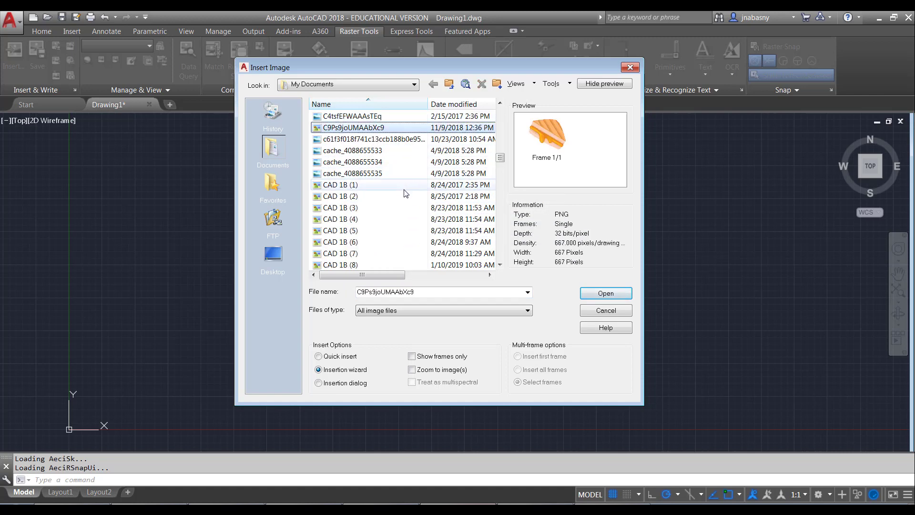
scroll(405, 219, "down", 3)
scroll(405, 219, "down", 9)
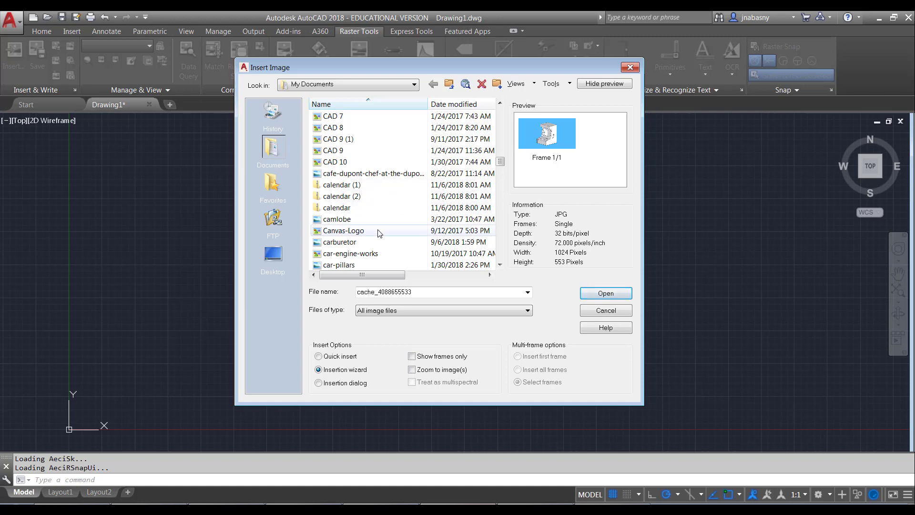
scroll(380, 233, "down", 5)
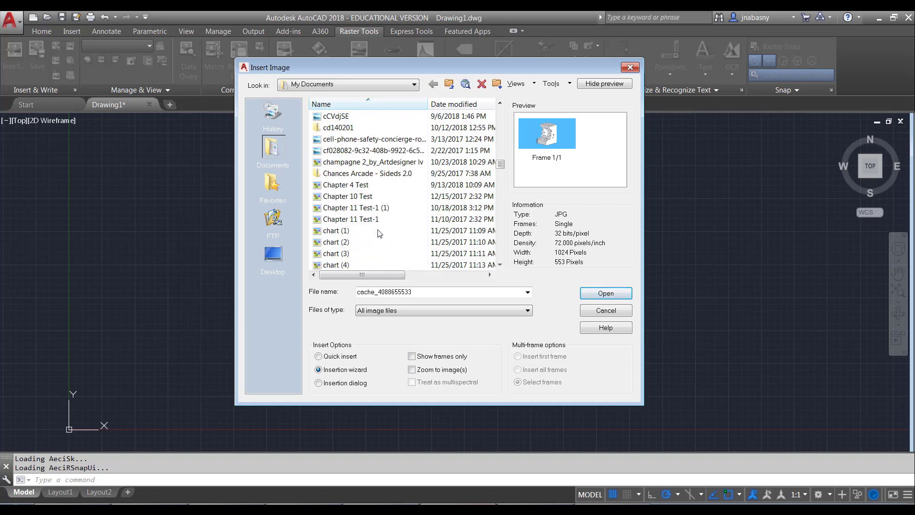
scroll(380, 233, "down", 8)
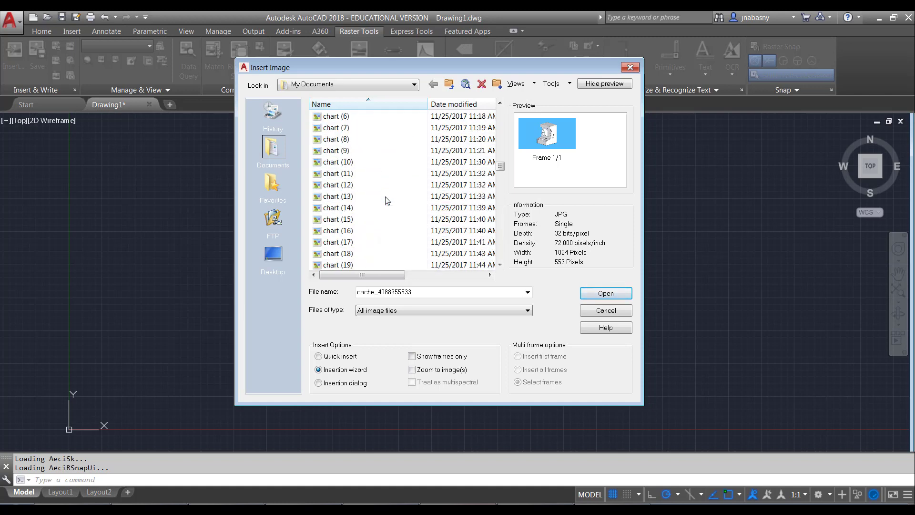
scroll(386, 200, "down", 3)
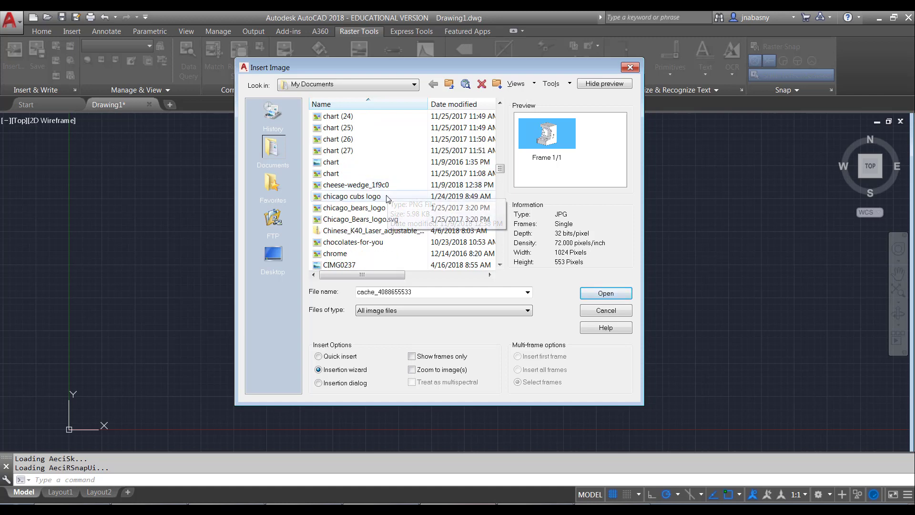
left_click(387, 197)
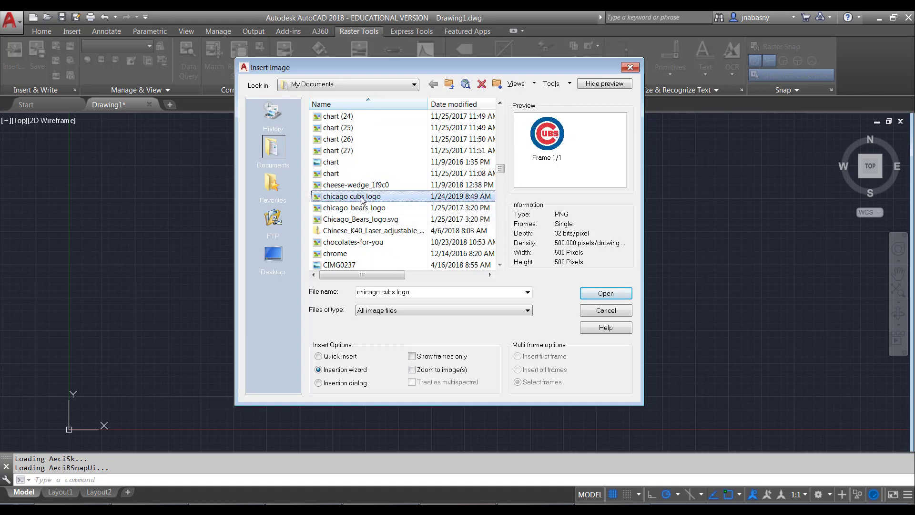
left_click(605, 295)
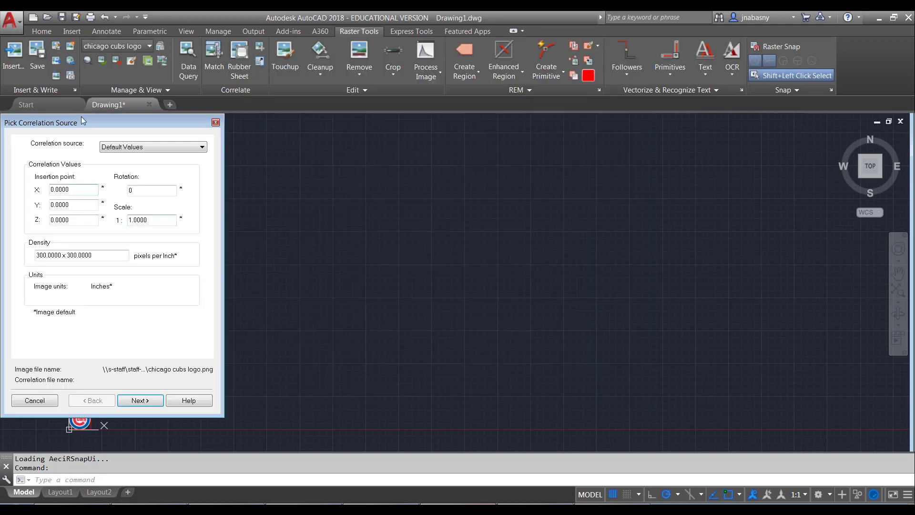
Insert the logo with the default correlation values at 0,0,0, rotation 0 and scale 1, and fit it in the view.
left_click_drag(26, 125, 126, 86)
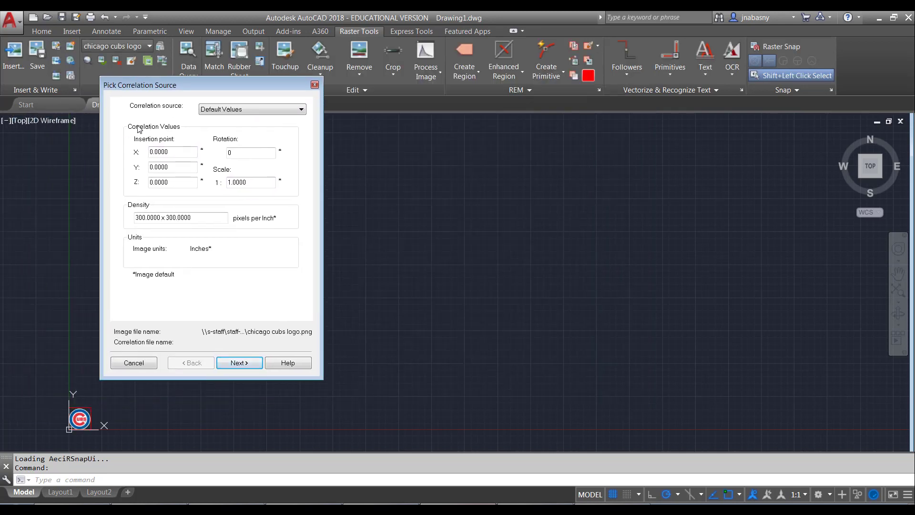
left_click(239, 364)
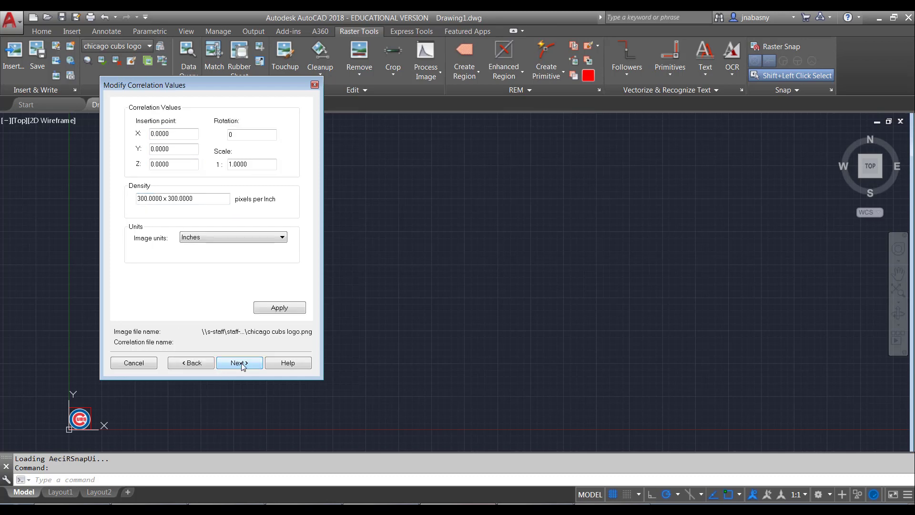
left_click(239, 364)
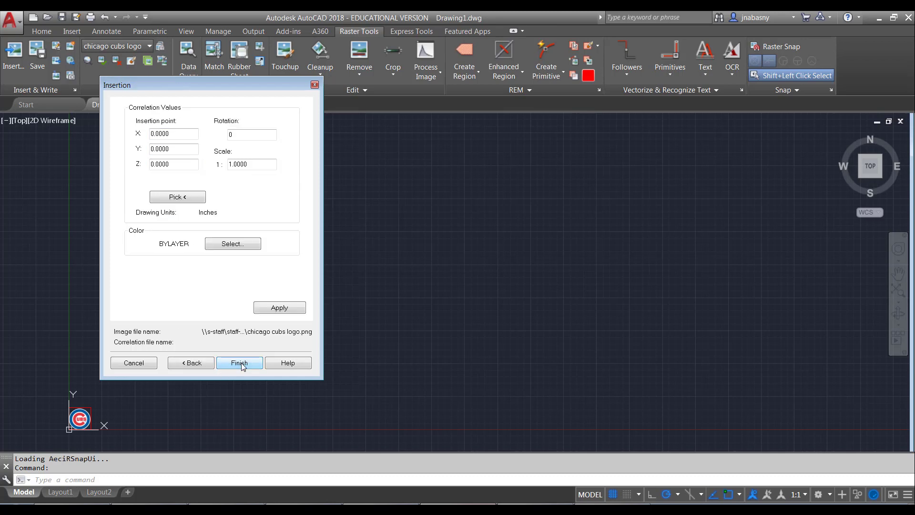
left_click(239, 363)
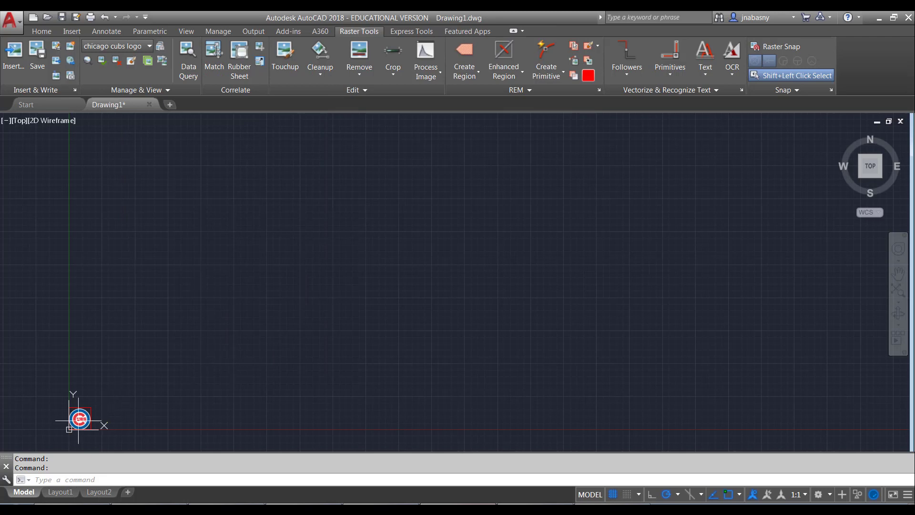
middle_click(167, 386)
middle_click(167, 386)
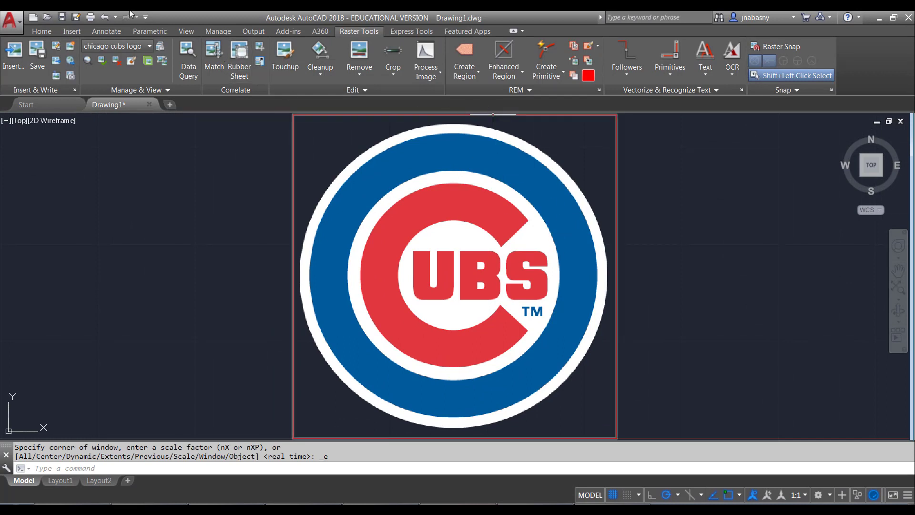
Draw a circle on the CUT layer from the logo's centre to its outer white edge, about 0.79 in radius.
left_click(48, 32)
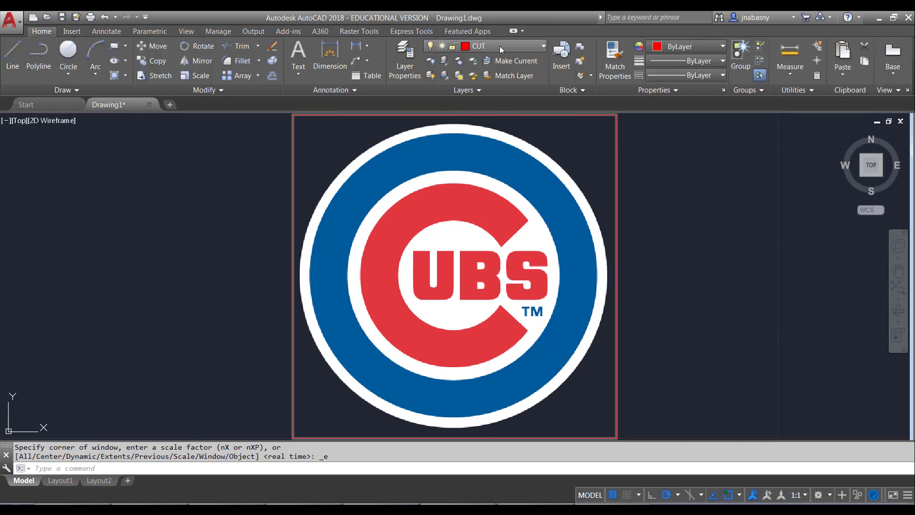
left_click(66, 52)
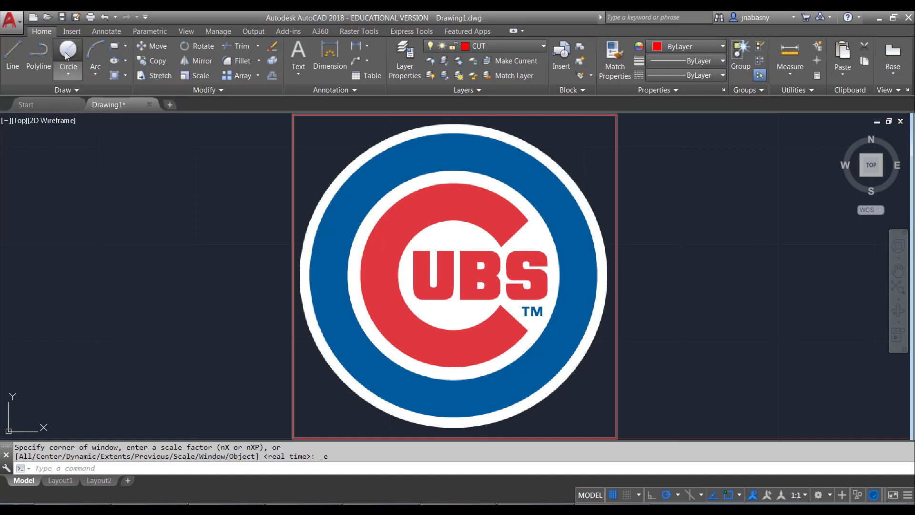
left_click(455, 276)
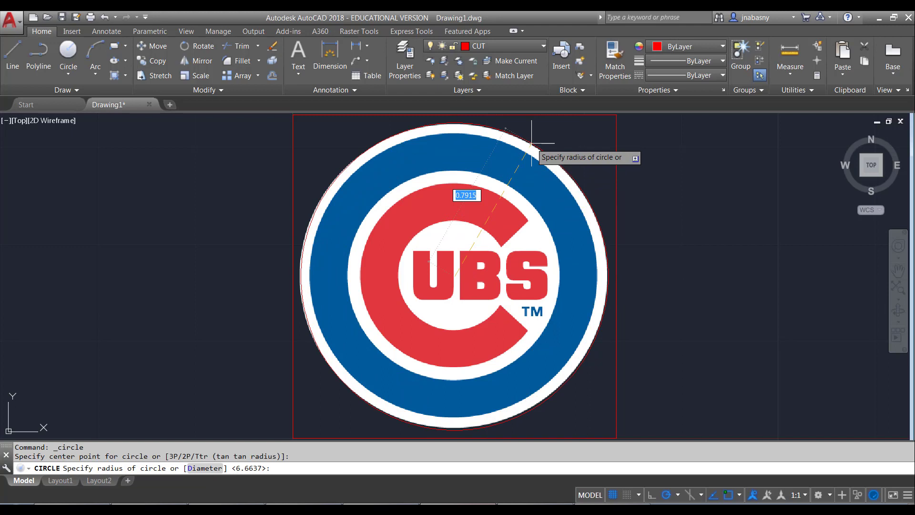
left_click(532, 142)
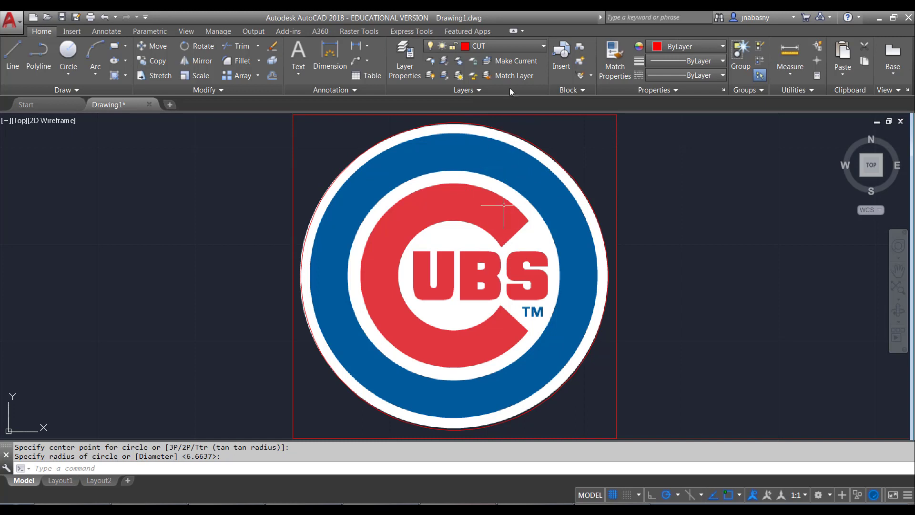
Make layer 0 current and draw a circle about 0.74 in radius from the logo's centre to the blue ring's outer edge.
left_click(514, 46)
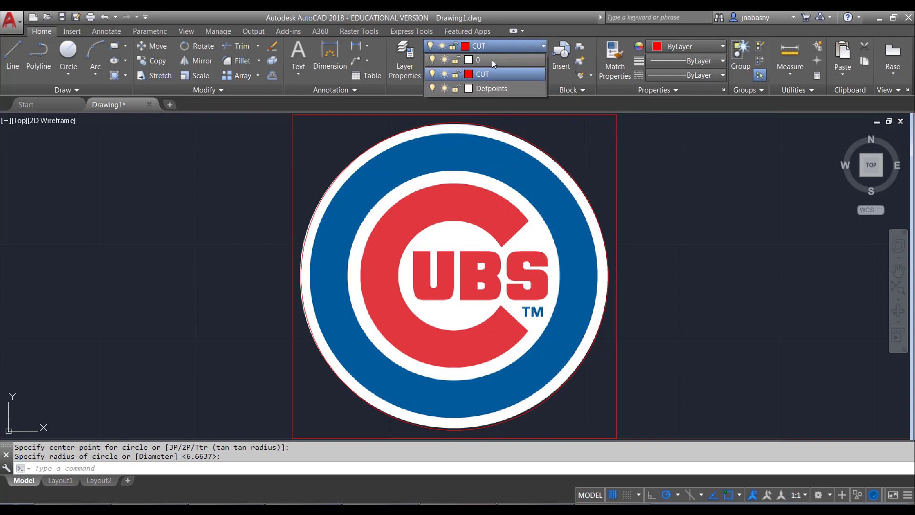
left_click(496, 60)
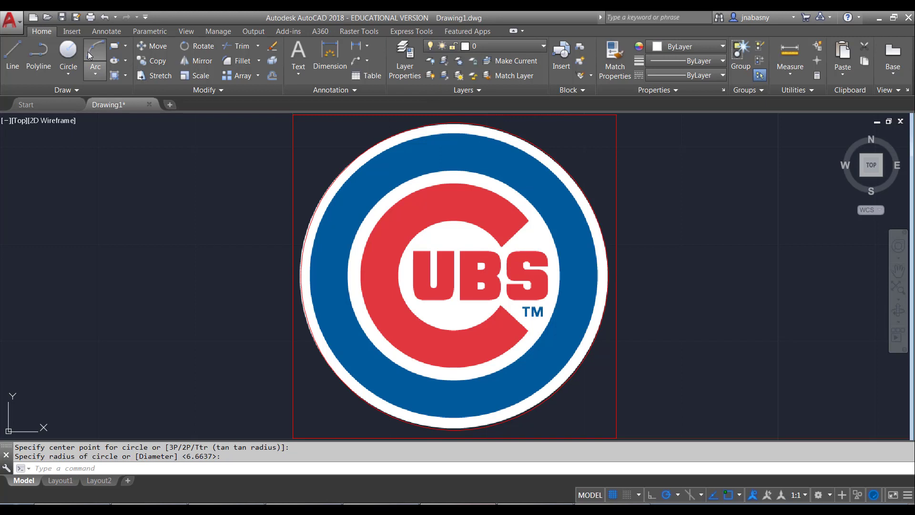
left_click(68, 52)
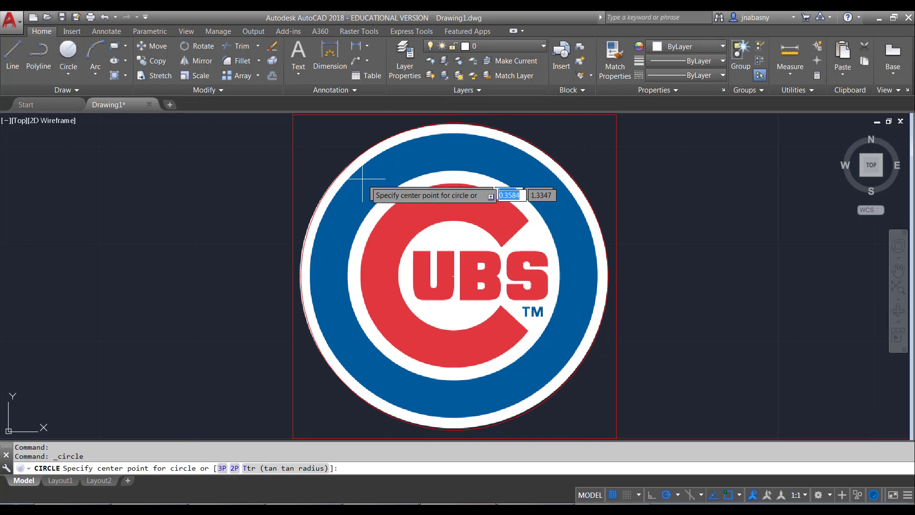
left_click(454, 276)
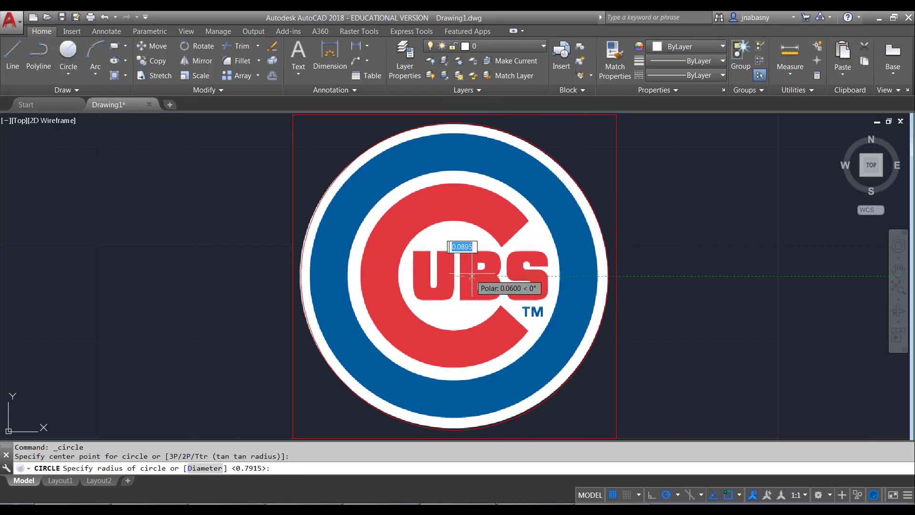
left_click(496, 140)
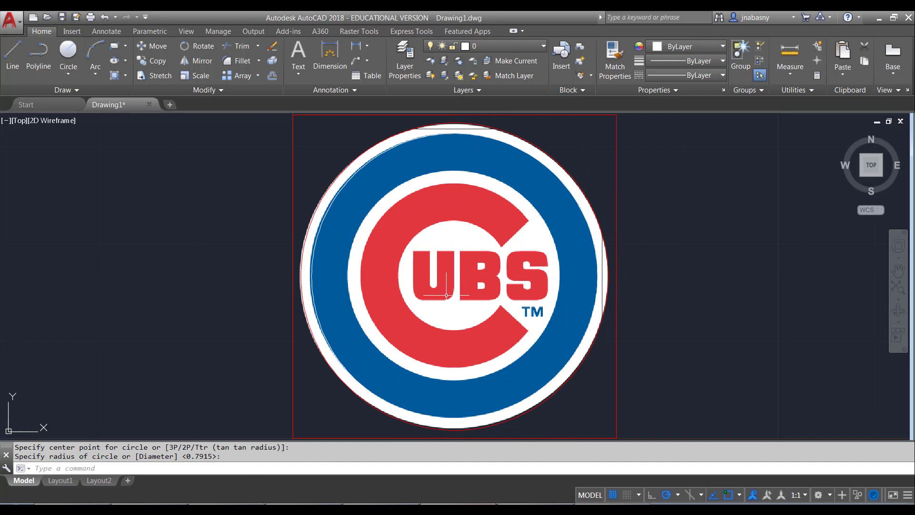
Draw a circle about 0.54 in radius from the logo's centre to the blue ring's inner edge.
type("c")
key("Return")
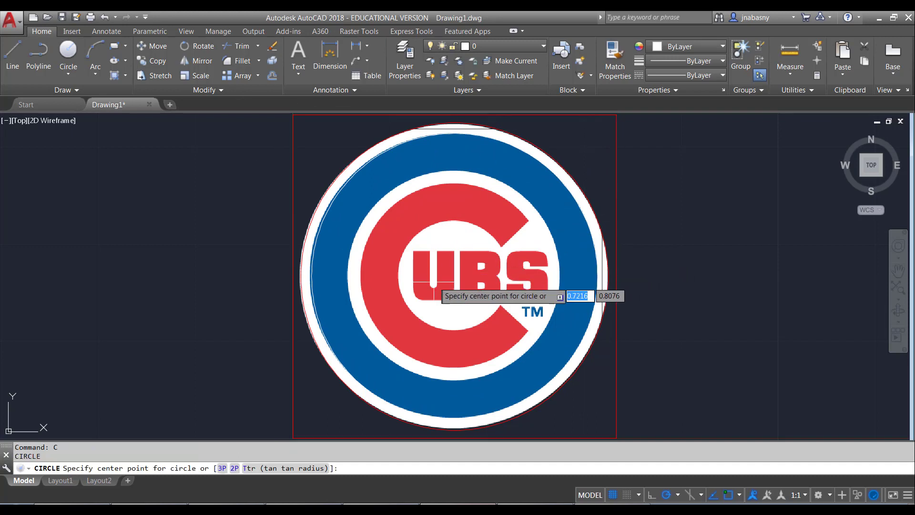
left_click(455, 276)
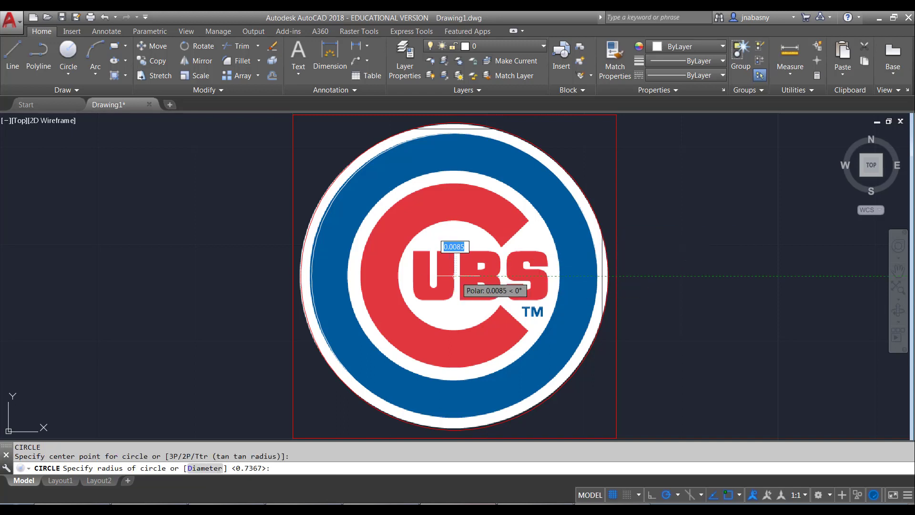
left_click(475, 172)
Draw a circle about 0.49 in radius from the logo's centre to the red C's outer edge.
key("Return")
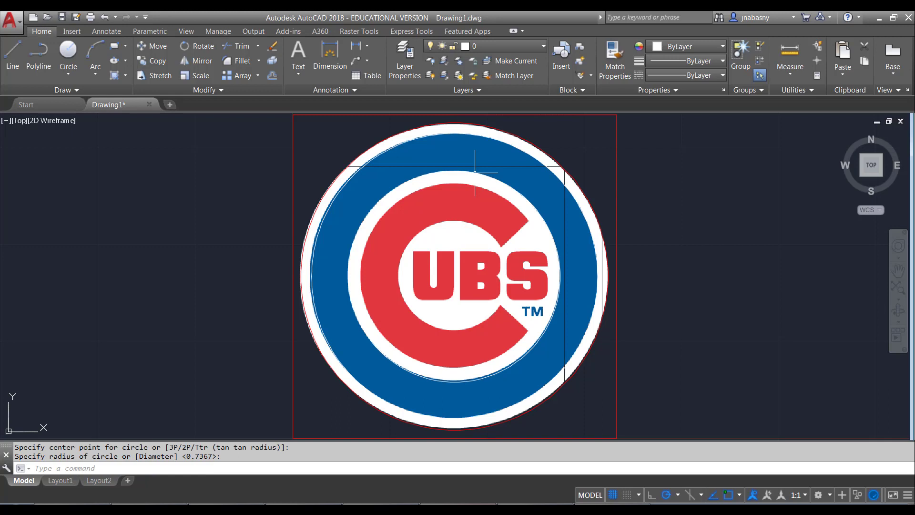
left_click(455, 276)
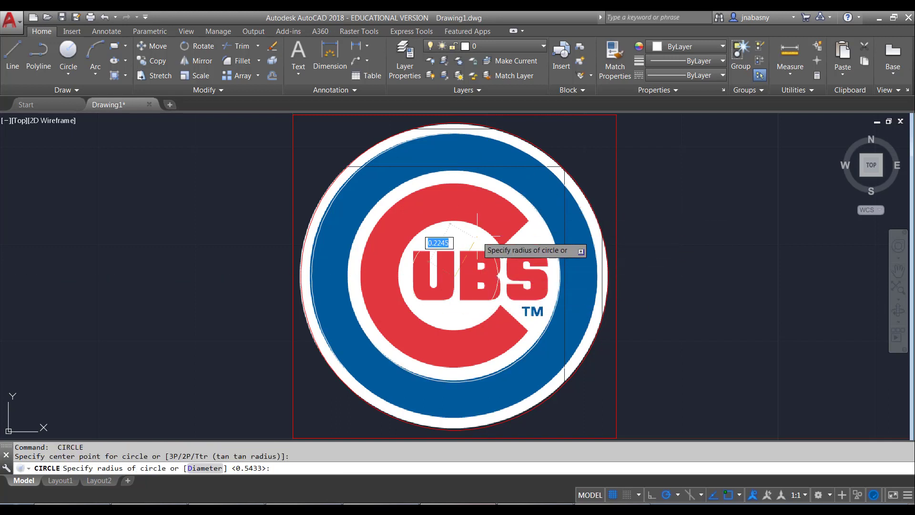
left_click(477, 184)
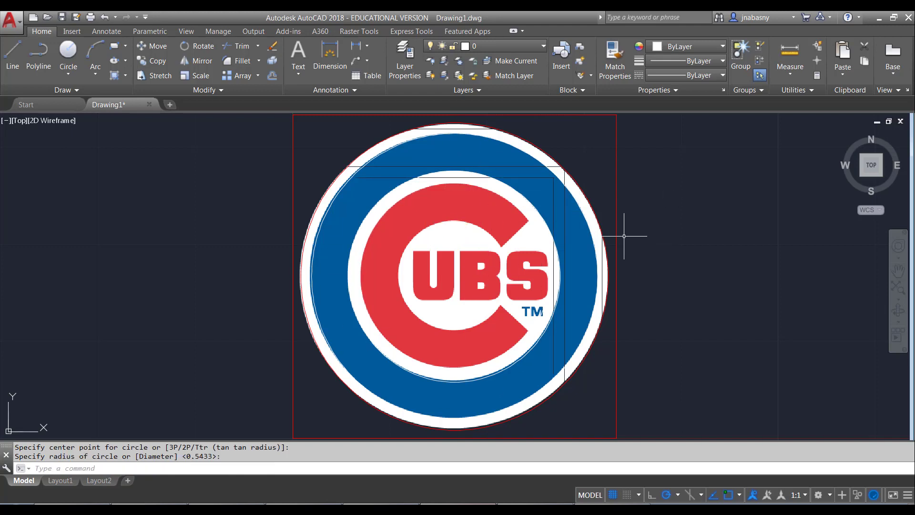
Turn object snap off and draw a line along the slanted upper end of the red C, from outer to inner corner.
middle_click_drag(623, 237, 637, 230)
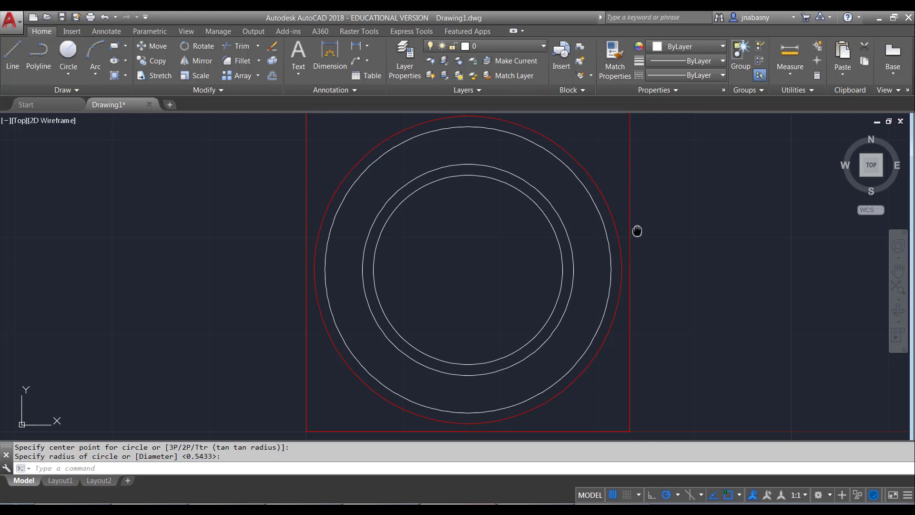
middle_click_drag(637, 231, 637, 229)
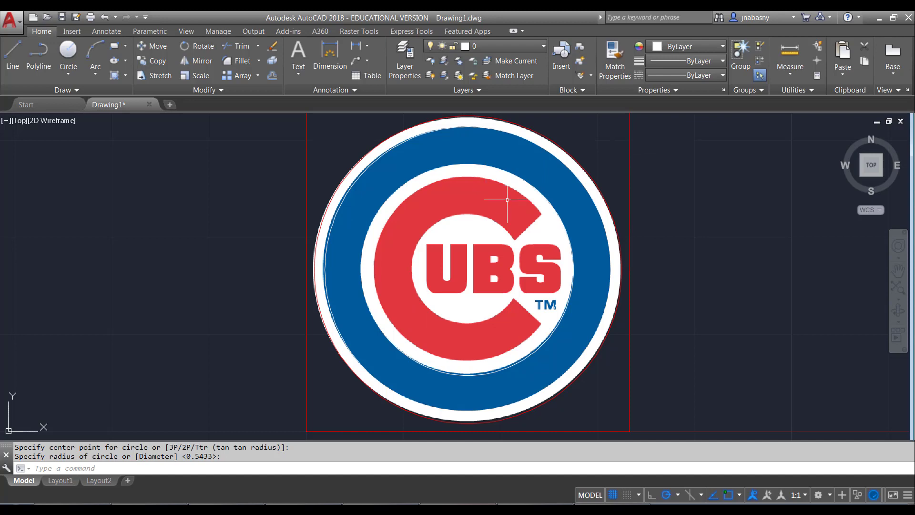
left_click(13, 52)
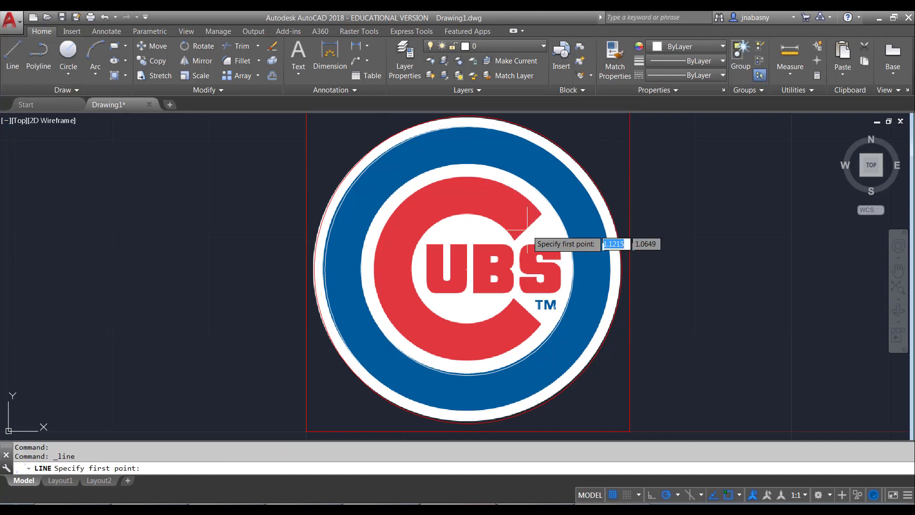
scroll(539, 217, "up", 2)
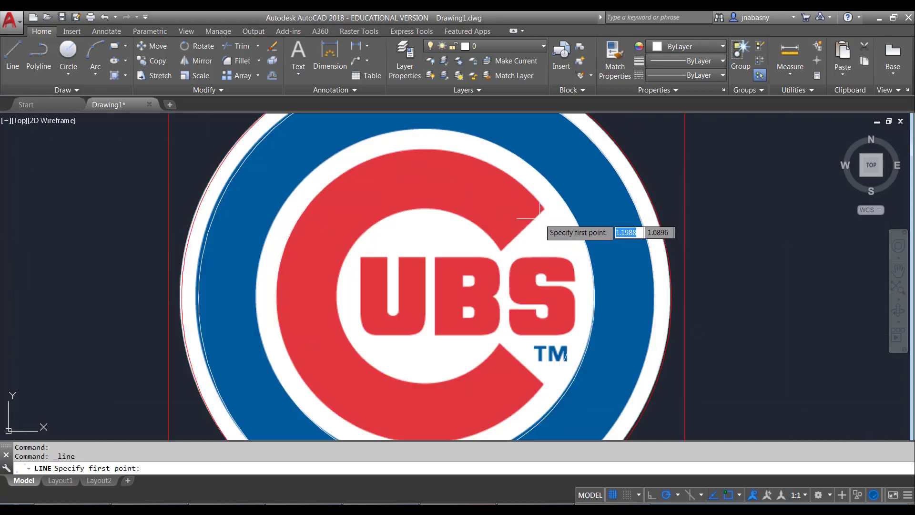
scroll(542, 224, "up", 2)
scroll(546, 257, "down", 2)
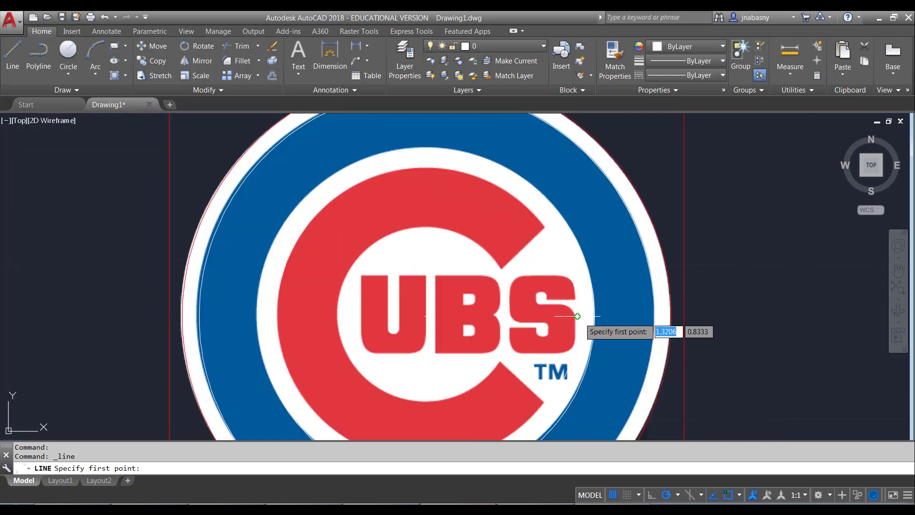
left_click(728, 497)
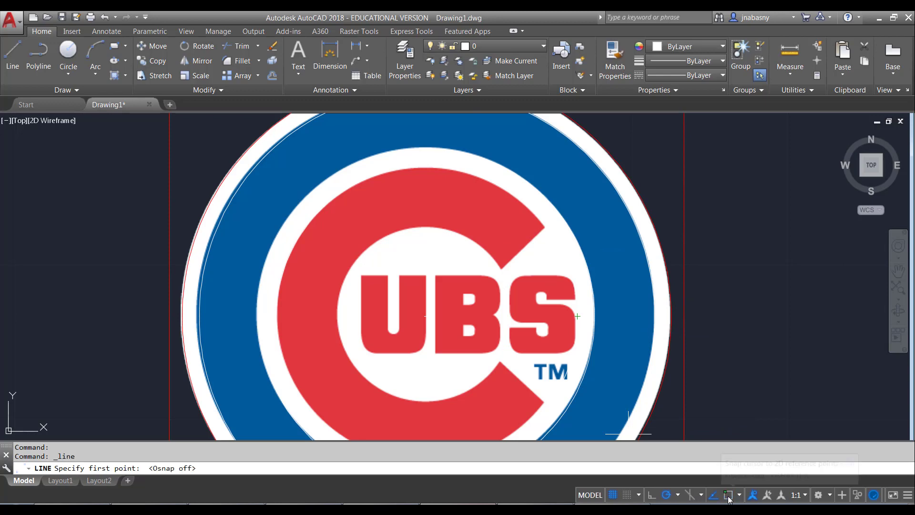
left_click(545, 227)
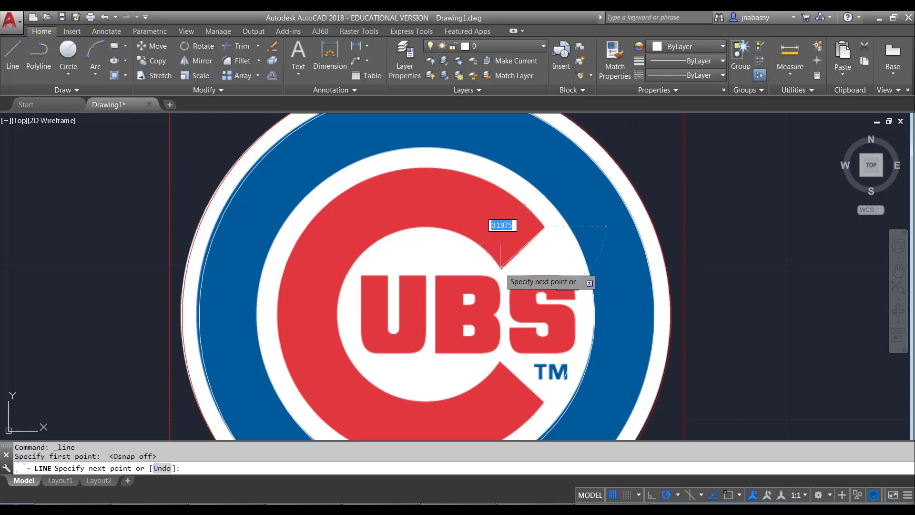
left_click(501, 268)
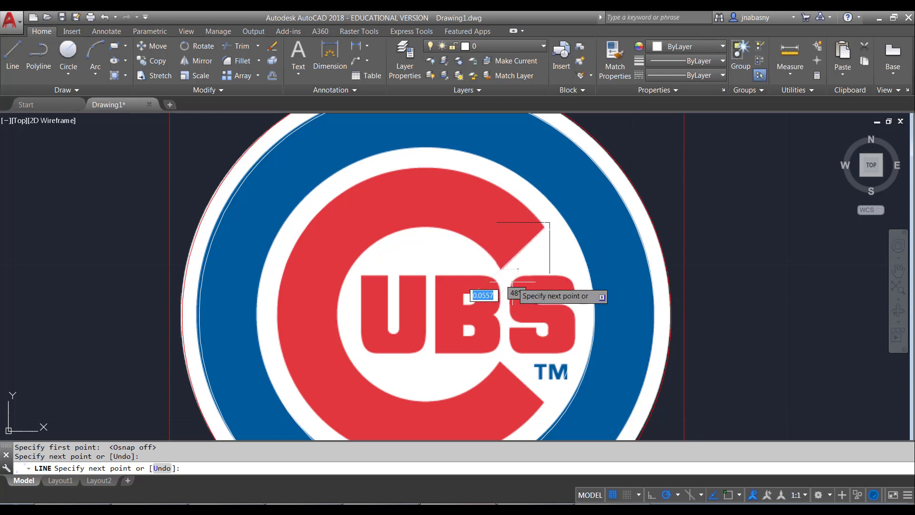
key("Escape")
Draw a line along the slanted lower end of the red C, from its inner corner to its outer corner.
key("Return")
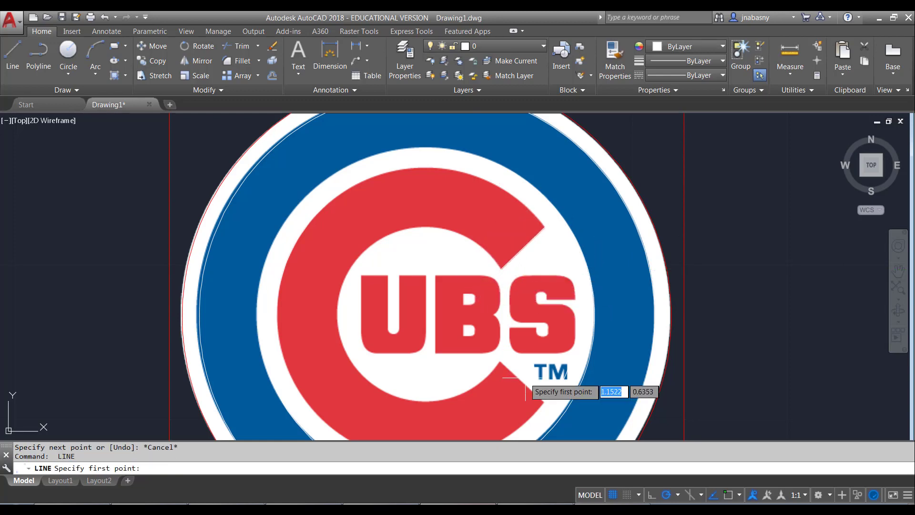
left_click(499, 362)
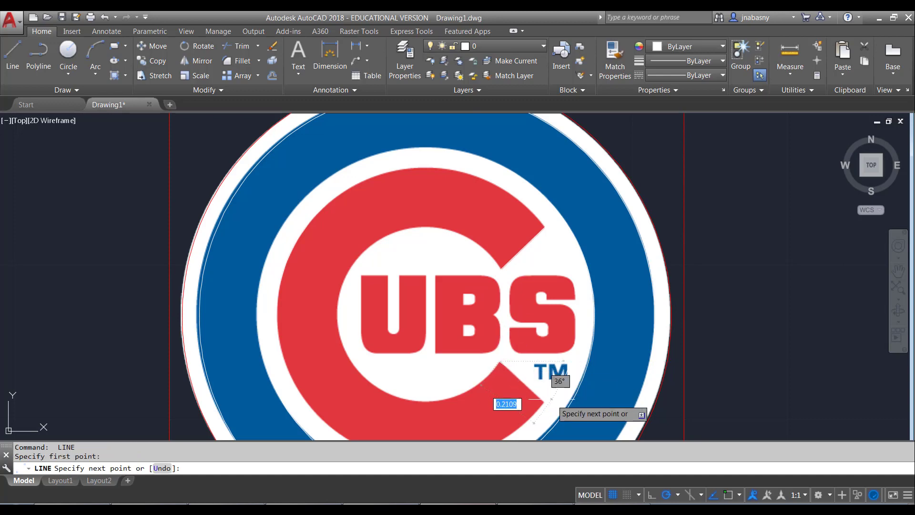
left_click(545, 401)
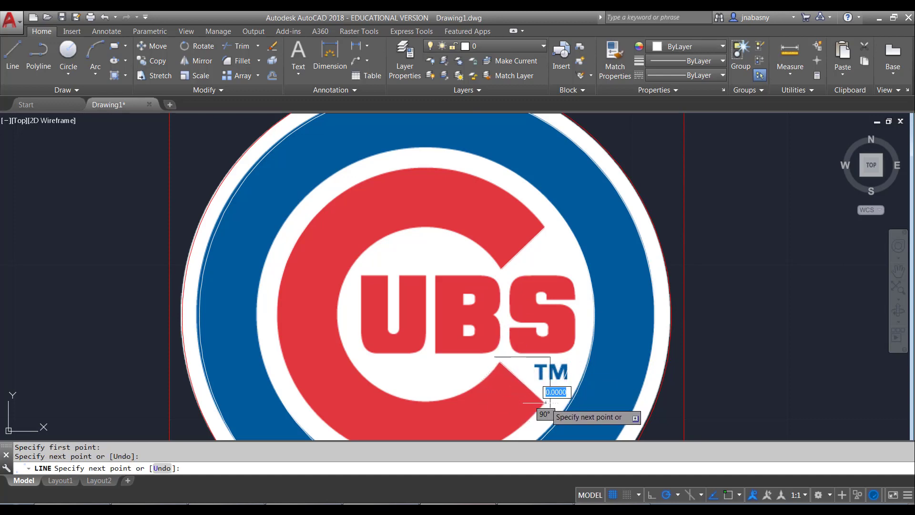
key("Return")
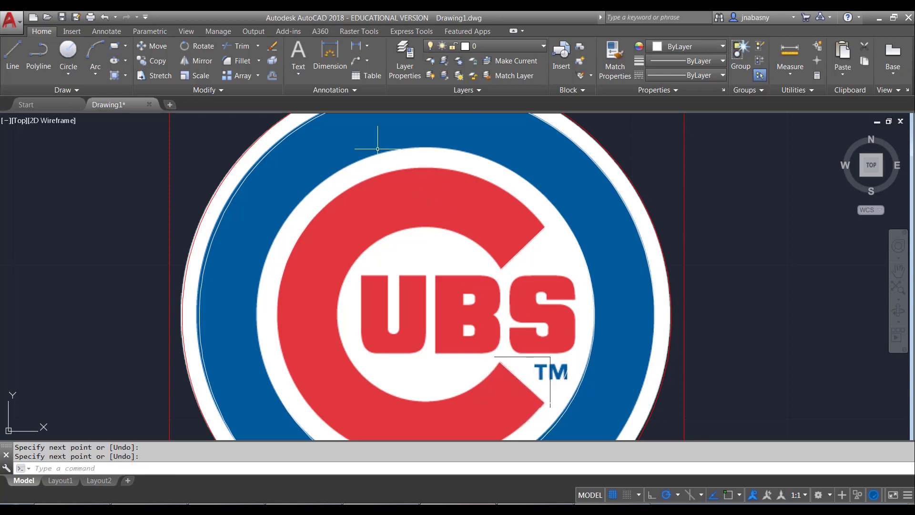
Draw a circle about 0.29 in radius from the logo's centre to the red C's inner edge, with object snap on only for this circle.
left_click(68, 53)
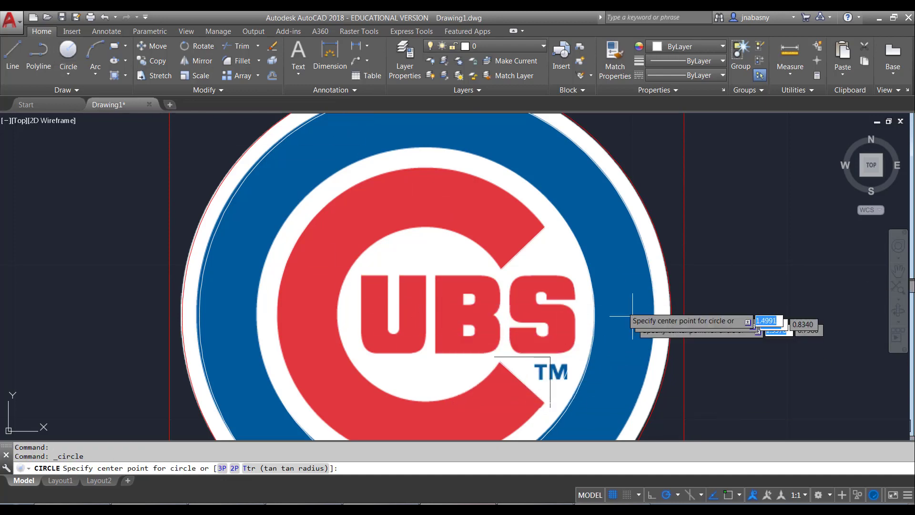
left_click(728, 495)
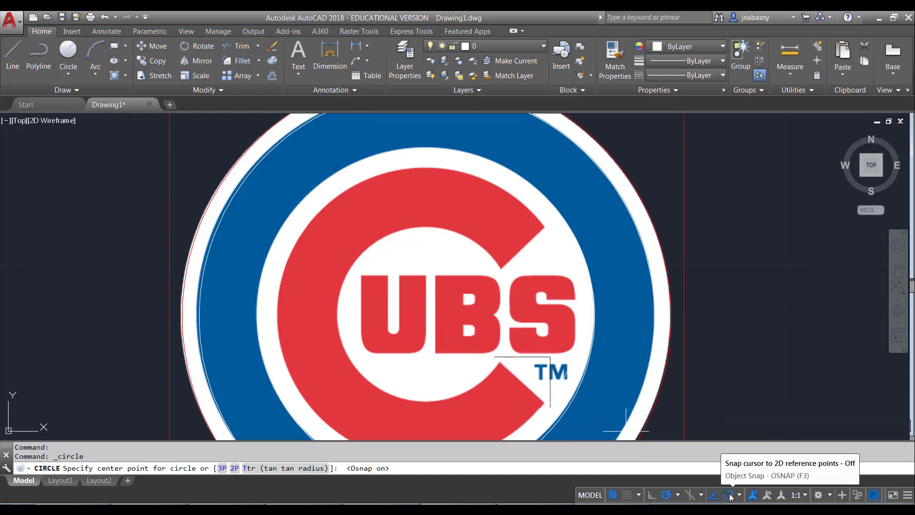
left_click(427, 316)
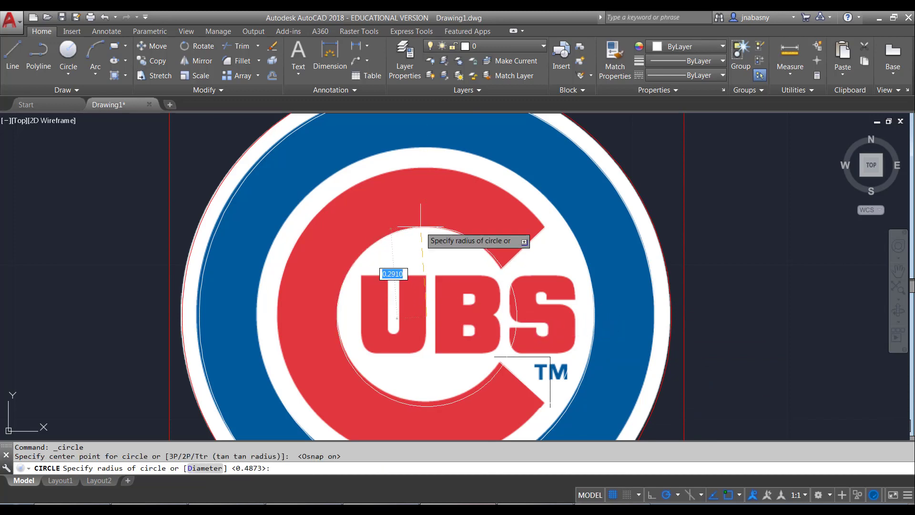
left_click(419, 229)
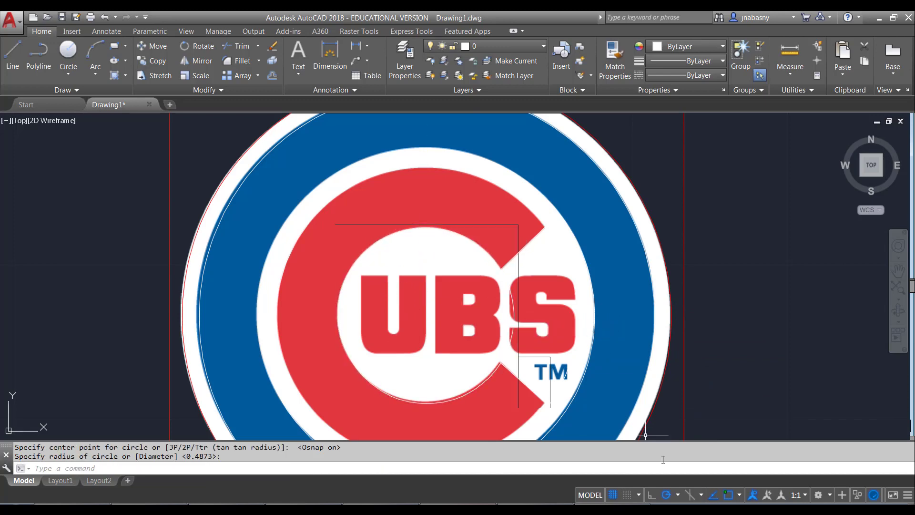
left_click(728, 494)
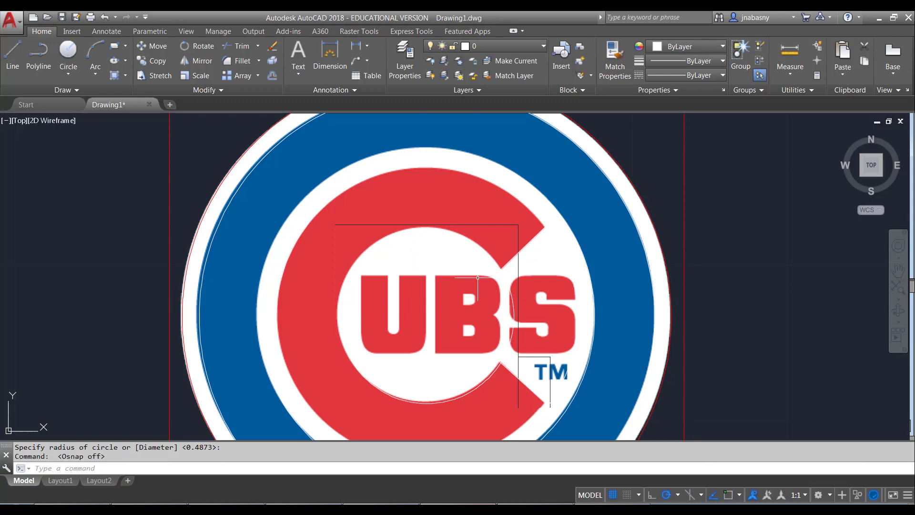
Delete the logo image and detach it from the drawing.
key("Escape")
middle_click_drag(788, 274, 789, 228)
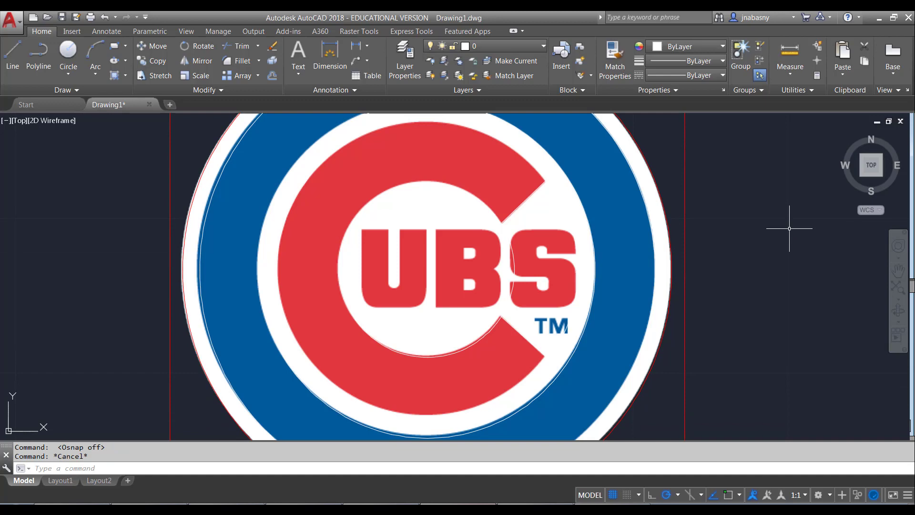
left_click(684, 228)
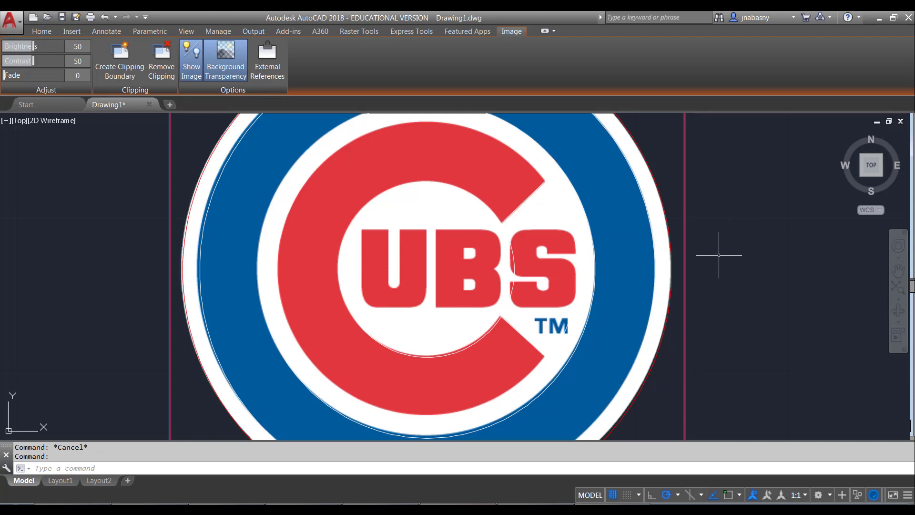
key("Escape")
scroll(718, 255, "down", 4)
middle_click_drag(719, 255, 534, 259)
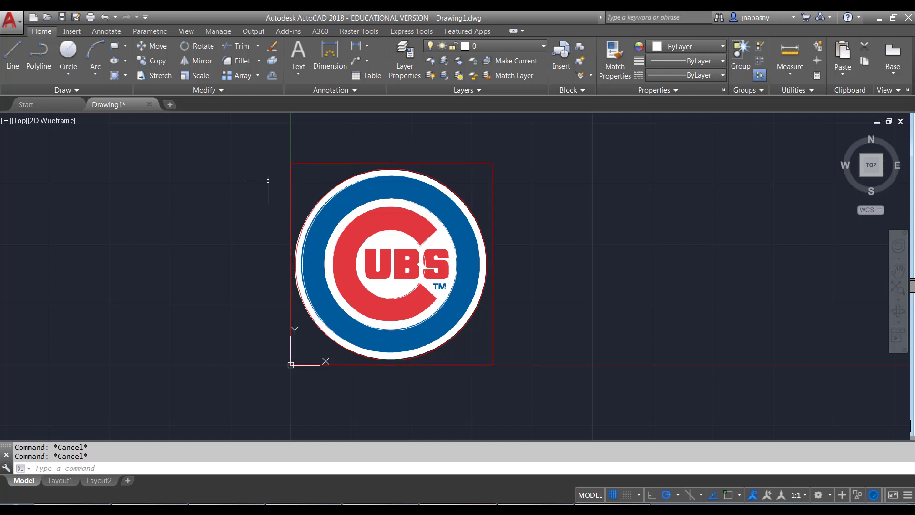
left_click(324, 163)
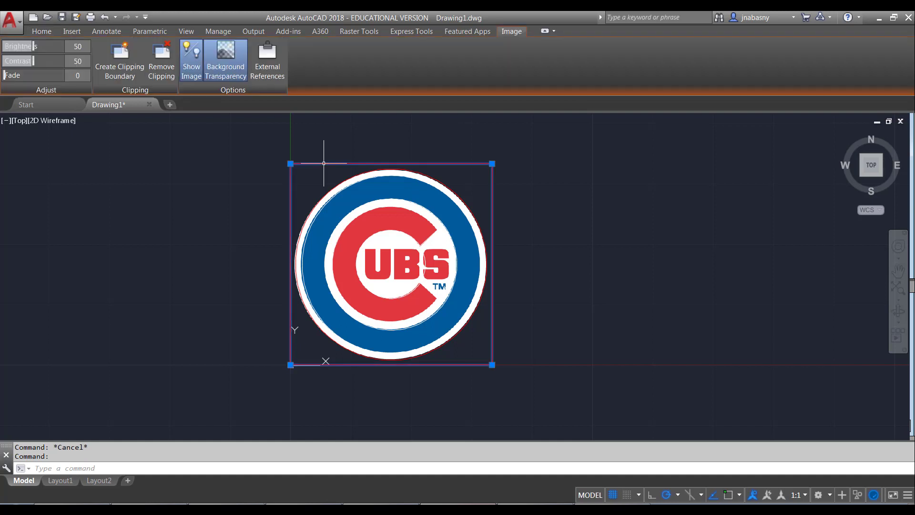
key("Delete")
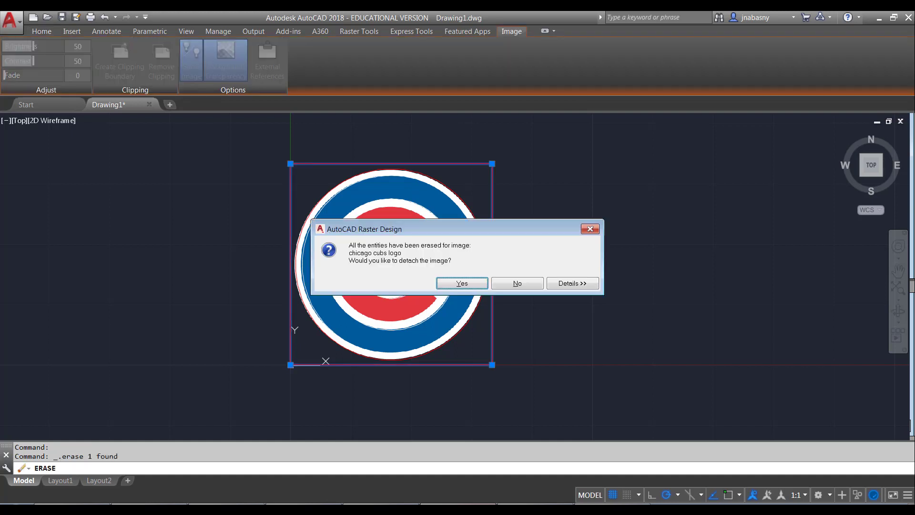
left_click(478, 288)
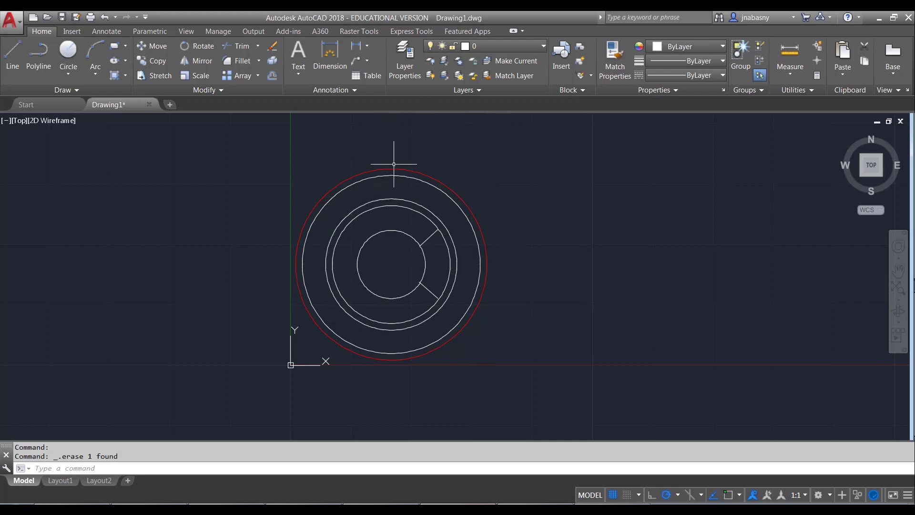
Undo the deletion of the logo image, the view changes and the circle along the C's inner edge.
key("ctrl+z")
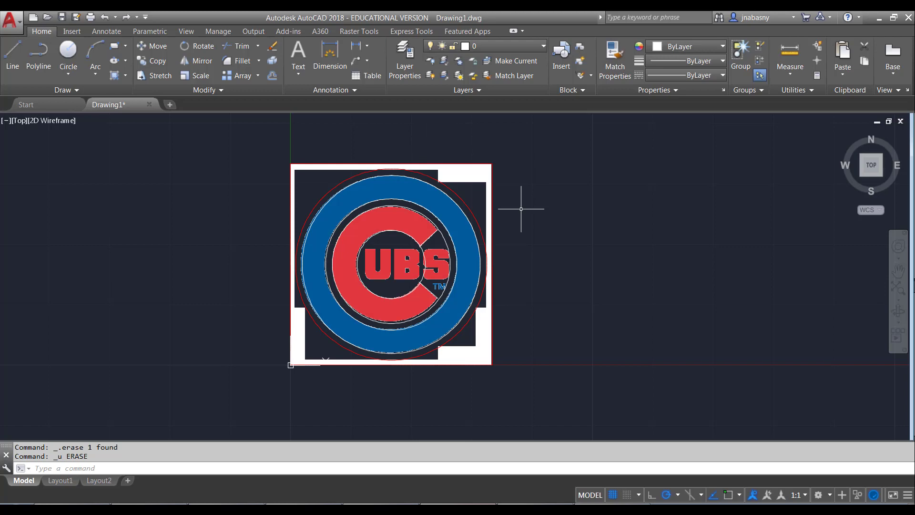
middle_click_drag(520, 325, 555, 305)
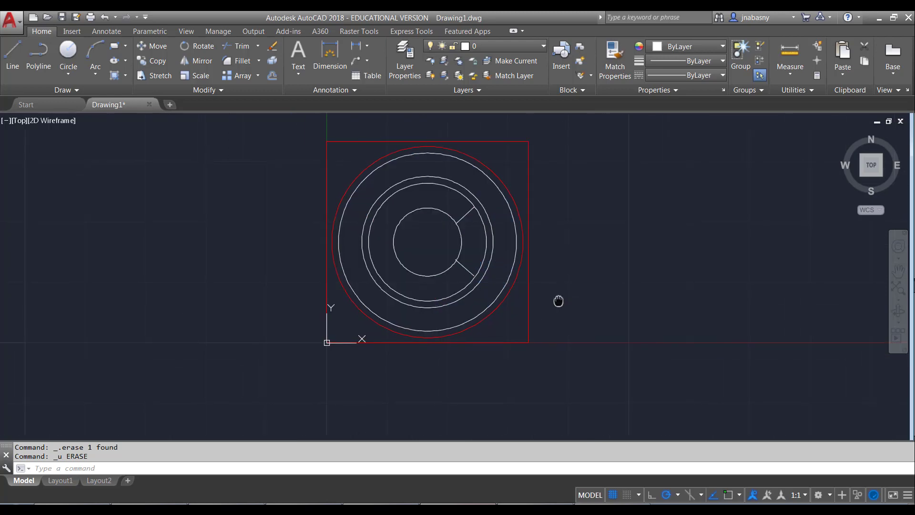
scroll(557, 302, "up", 4)
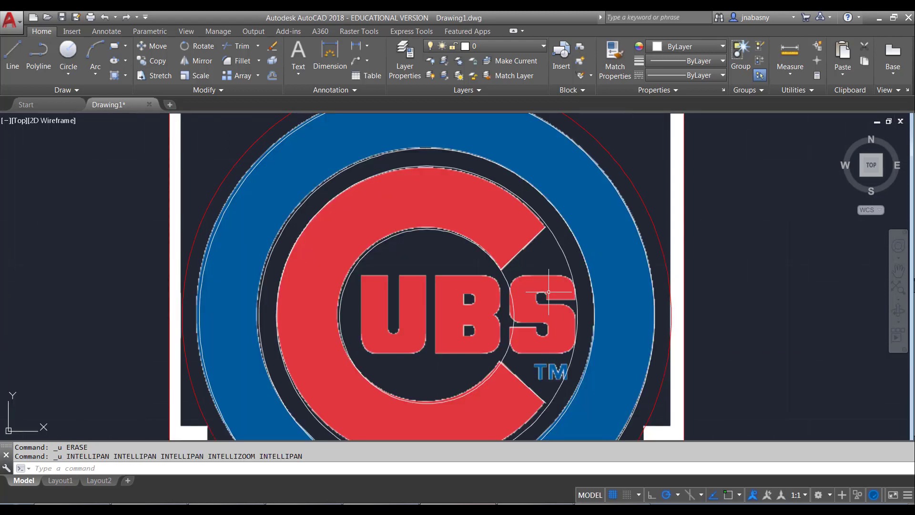
key("ctrl+z")
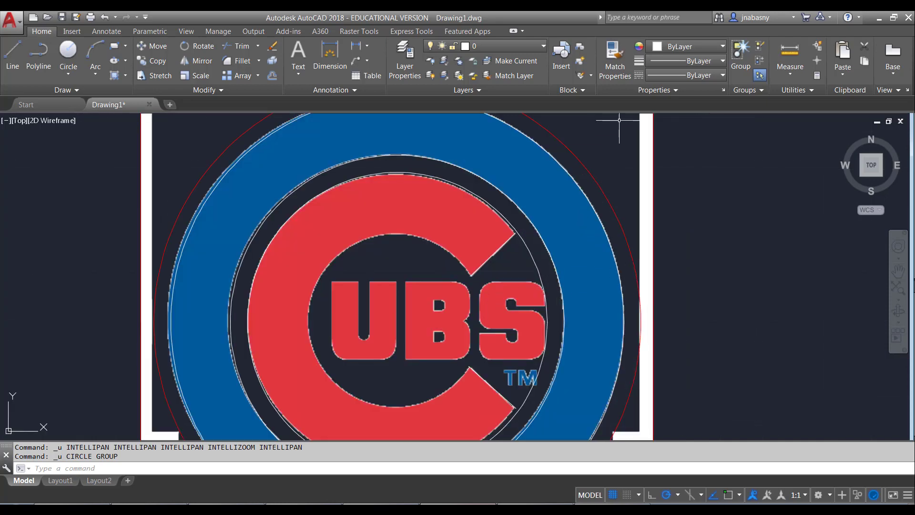
Set the logo image's brightness to 13, contrast to 8 and fade to 28.
left_click(599, 148)
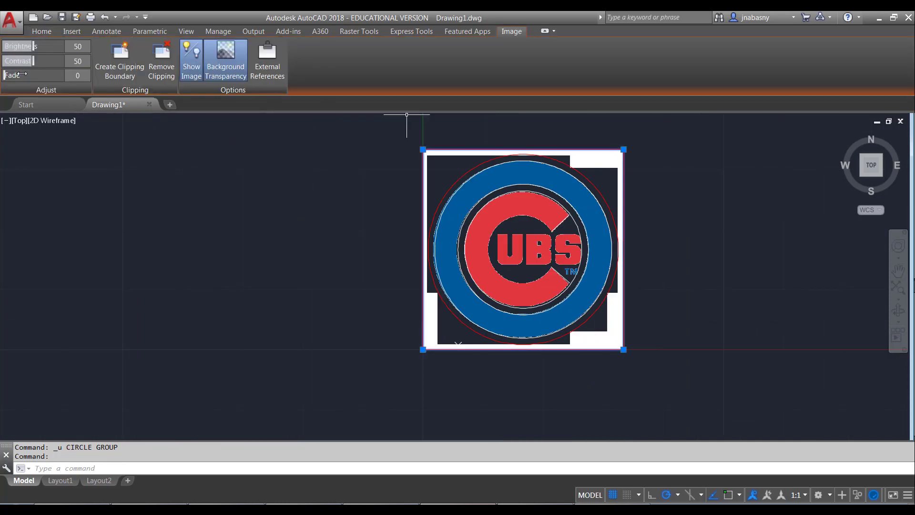
left_click_drag(31, 47, 7, 50)
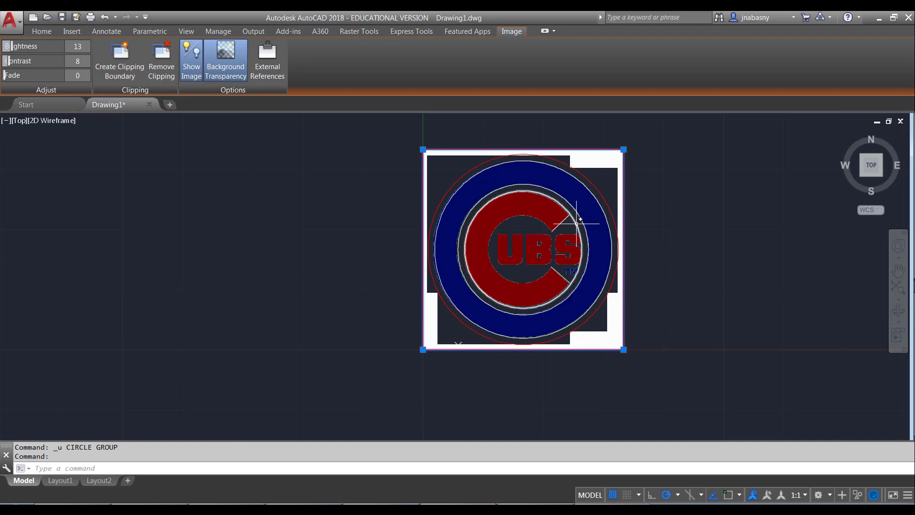
scroll(580, 217, "down", 2)
scroll(565, 222, "up", 4)
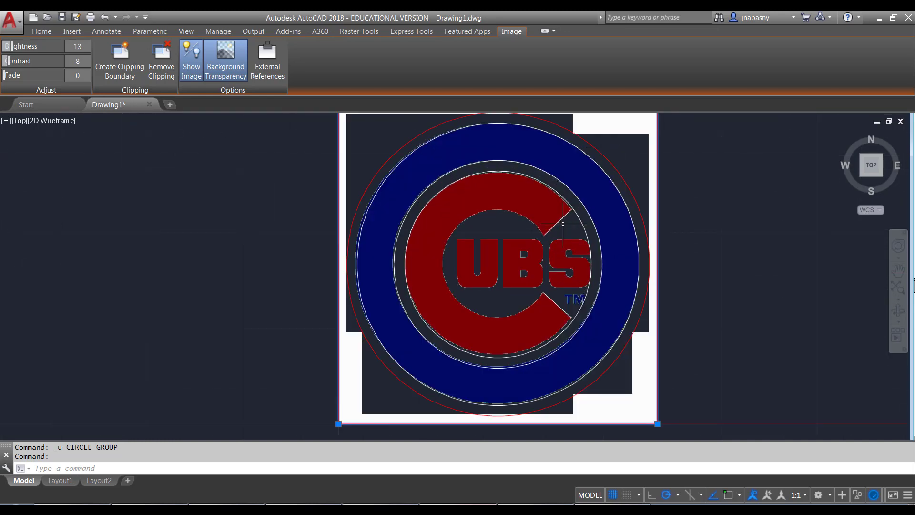
scroll(563, 223, "up", 2)
mouse_move(578, 330)
middle_mouse_down()
mouse_move(539, 260)
mouse_move(563, 299)
middle_mouse_up()
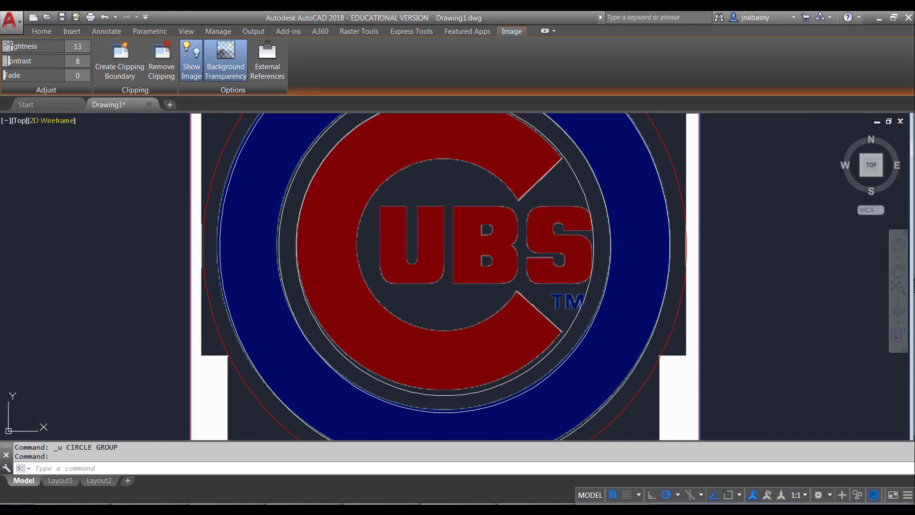
left_click_drag(19, 74, 20, 75)
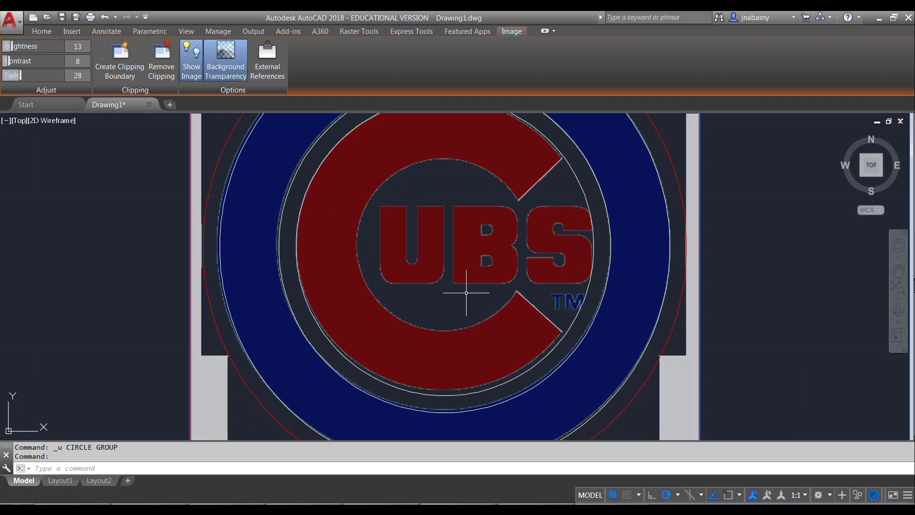
Trace the lower opening of the B with a closed chain of lines, using short diagonals at its two right corners.
scroll(466, 293, "down", 1)
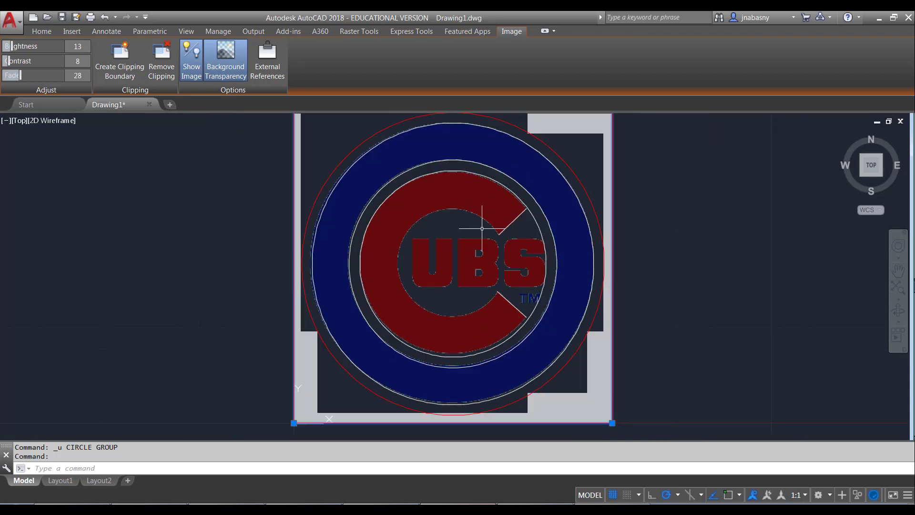
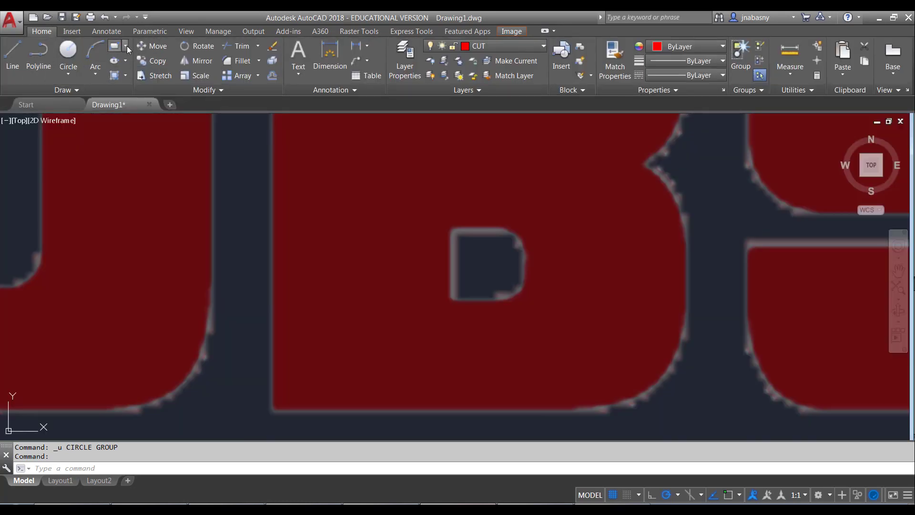
left_click(126, 46)
left_click(126, 46)
left_click(12, 55)
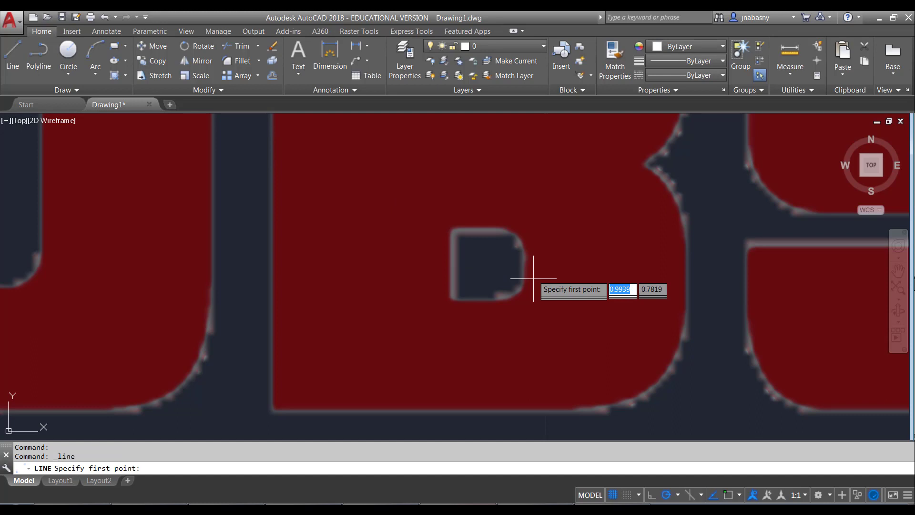
left_click(509, 232)
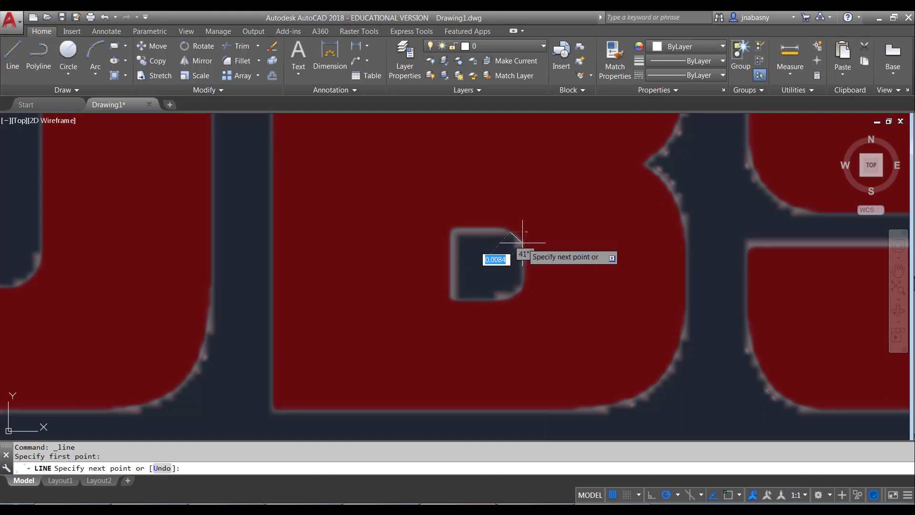
left_click(523, 244)
left_click(523, 288)
left_click(514, 296)
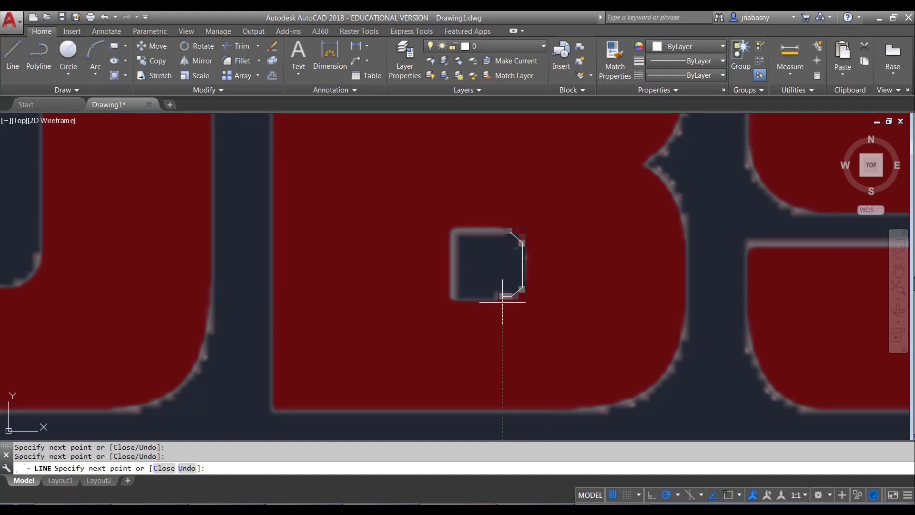
left_click(453, 296)
left_click(453, 230)
left_click(510, 232)
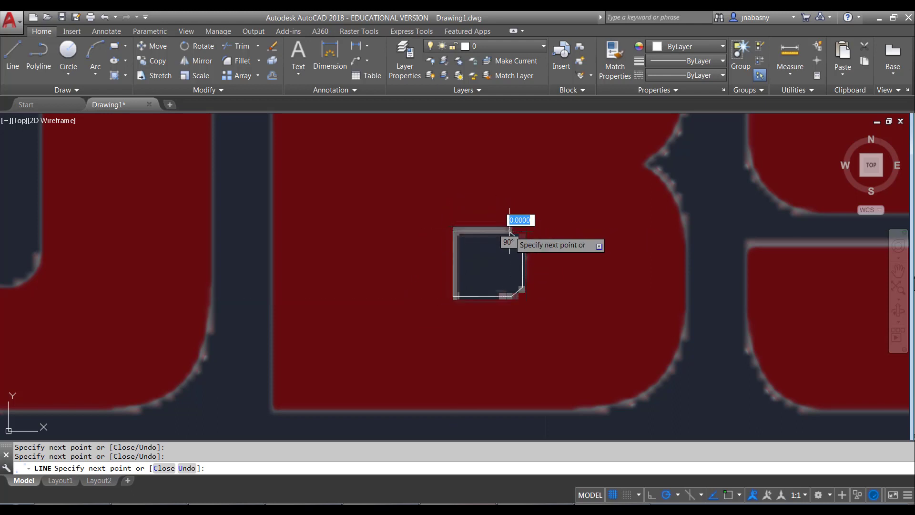
key("Return")
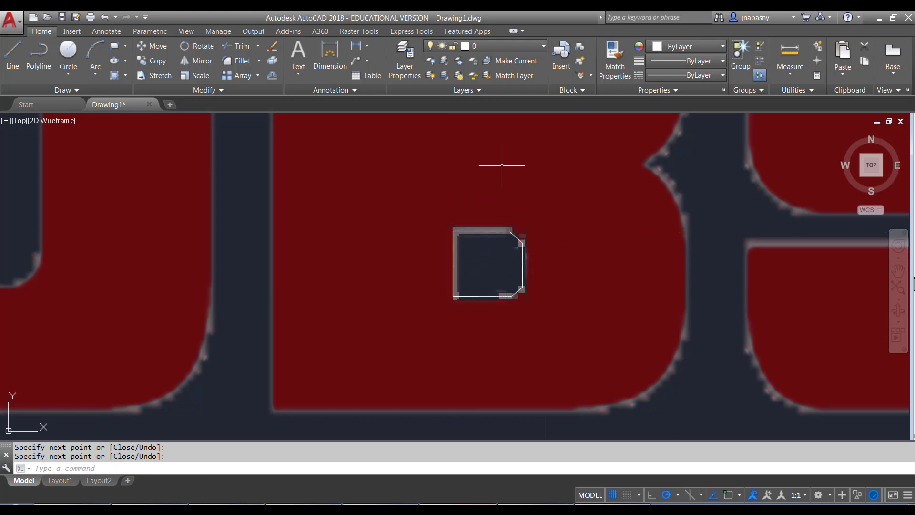
Draw lines along the left, bottom and top edges of the B's upper opening, leaving its rounded right side open.
middle_click_drag(502, 166, 500, 370)
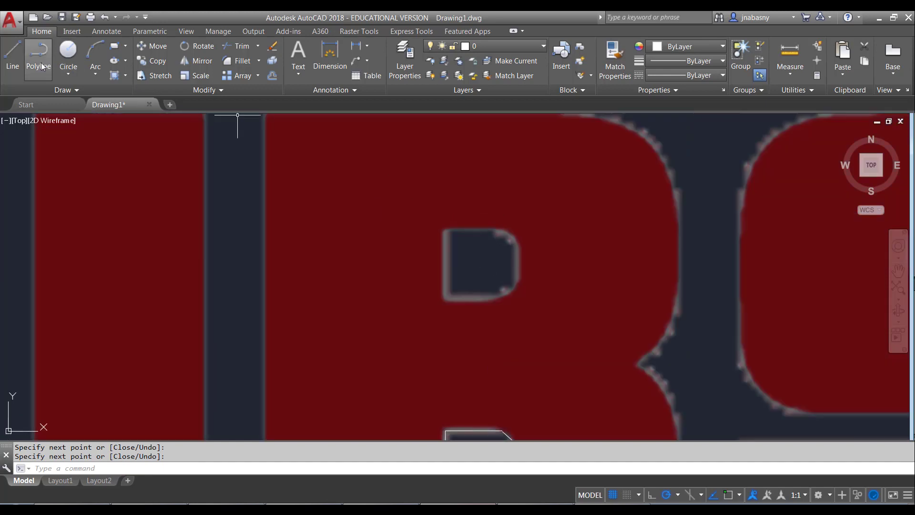
left_click(12, 56)
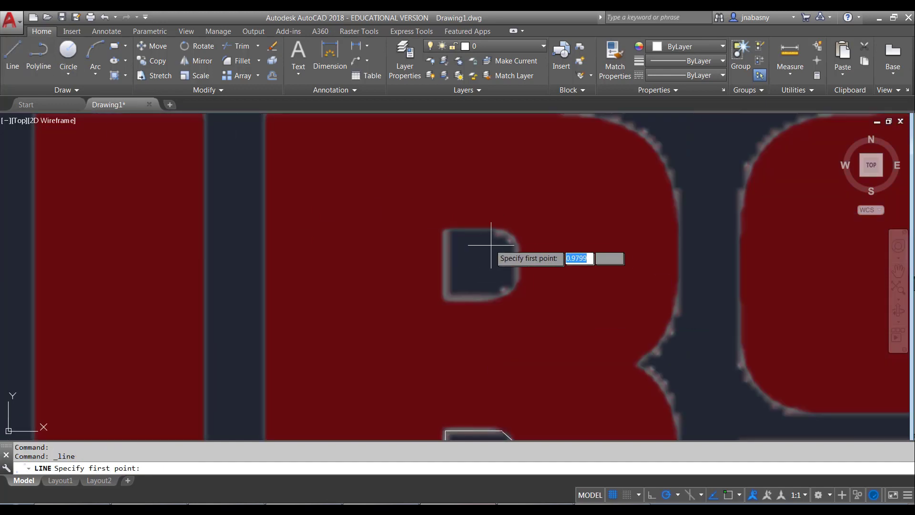
left_click(450, 233)
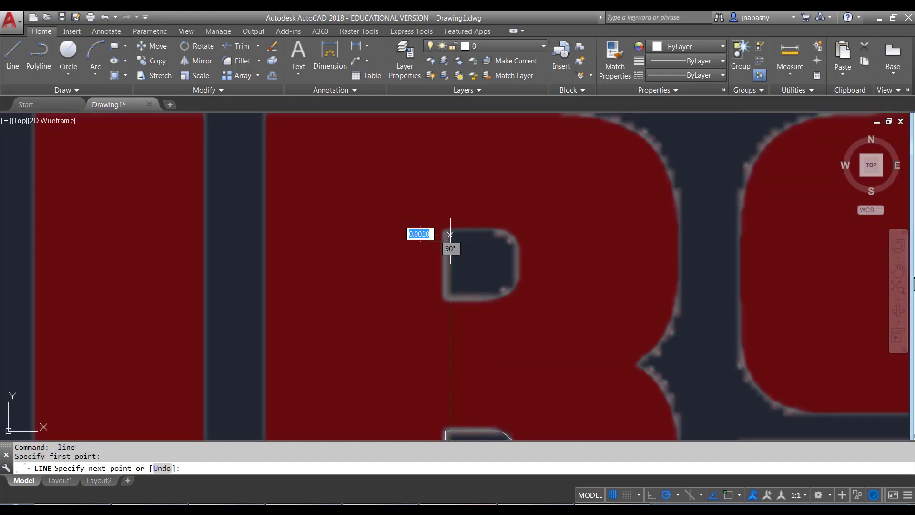
left_click(450, 293)
left_click(498, 293)
key("Return")
key("Return")
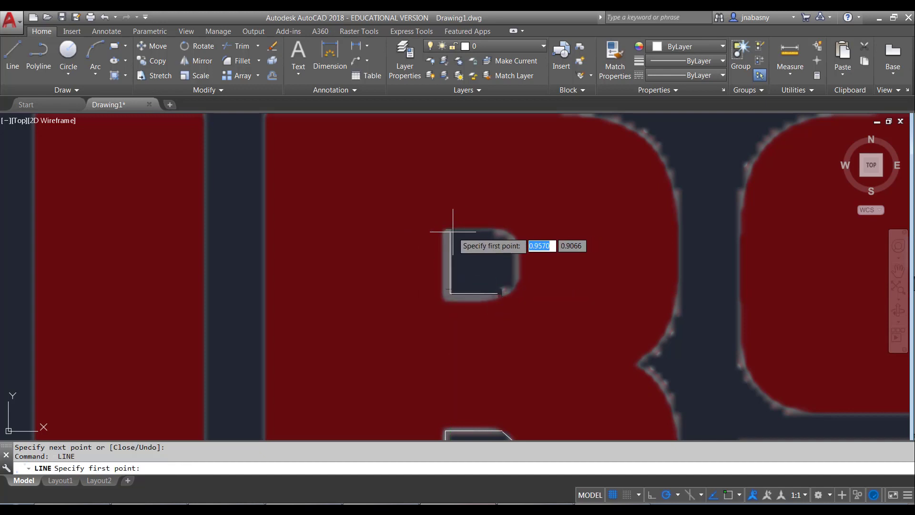
left_click(450, 231)
left_click(496, 231)
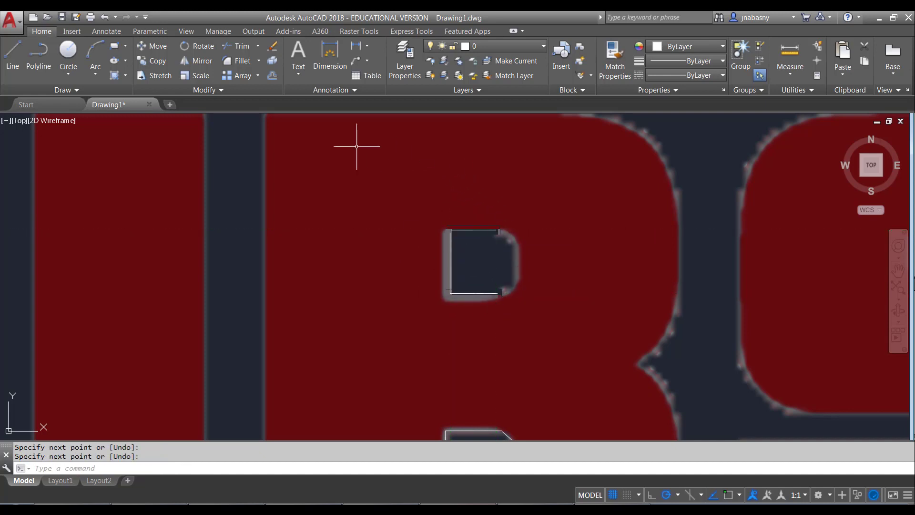
left_click(98, 51)
left_click(98, 73)
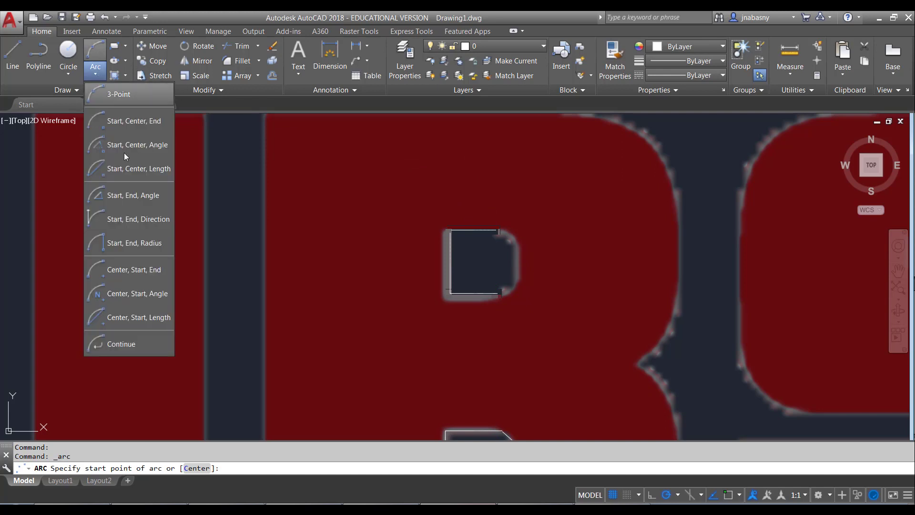
left_click(138, 195)
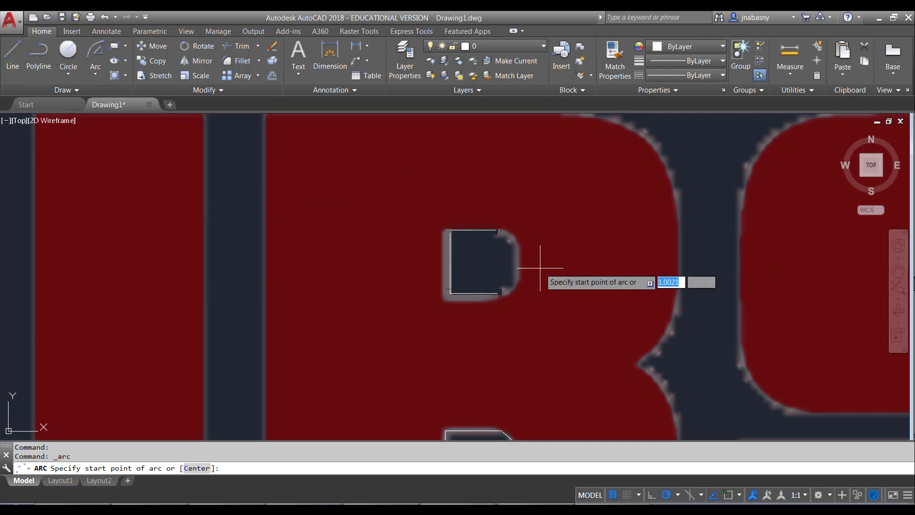
left_click(499, 232)
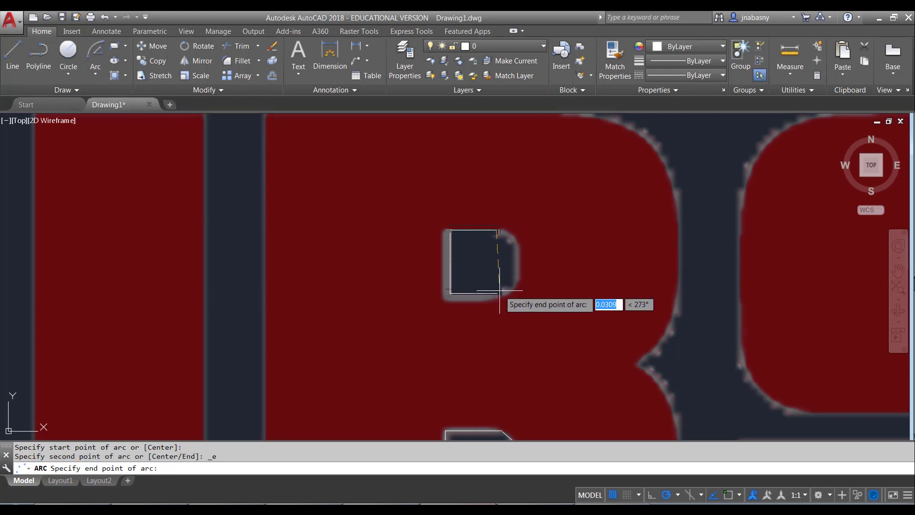
left_click(496, 294)
key("Escape")
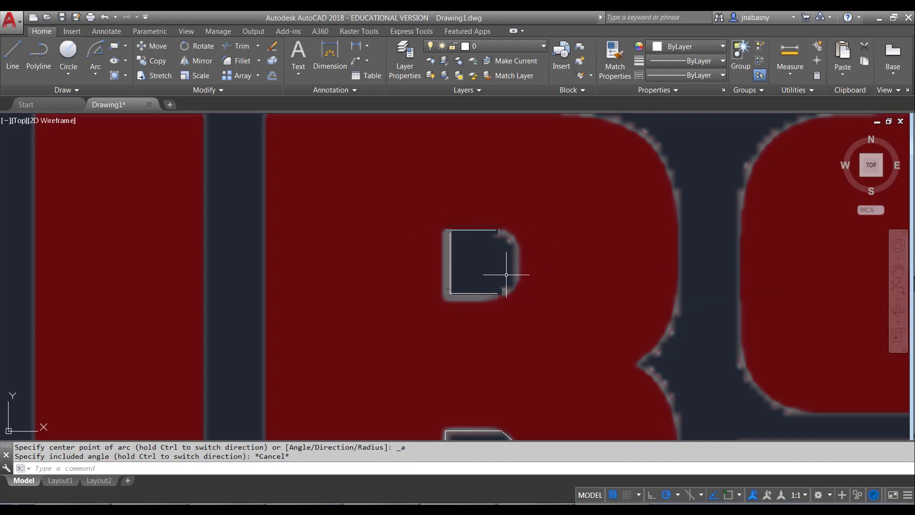
Draw a three-point arc around the right side of the B's upper opening, from the bottom line's end past the top line.
key("Return")
left_click(496, 293)
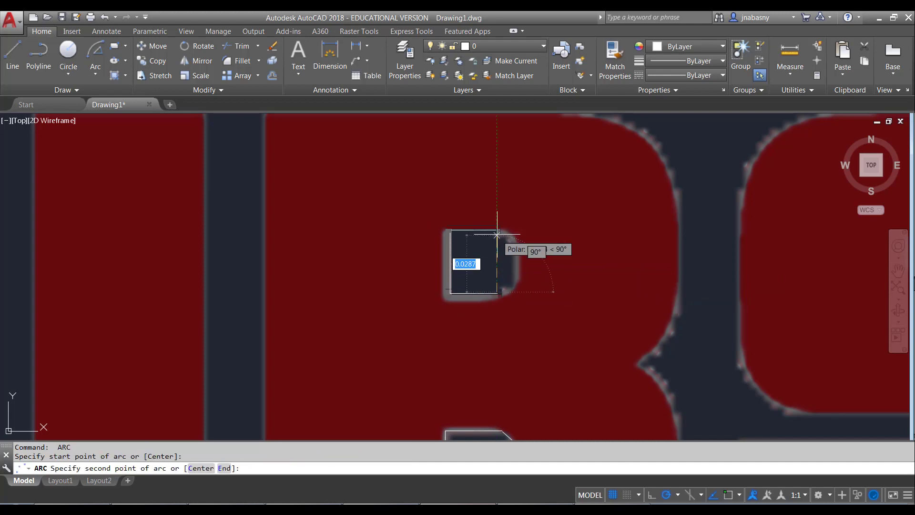
left_click(460, 279)
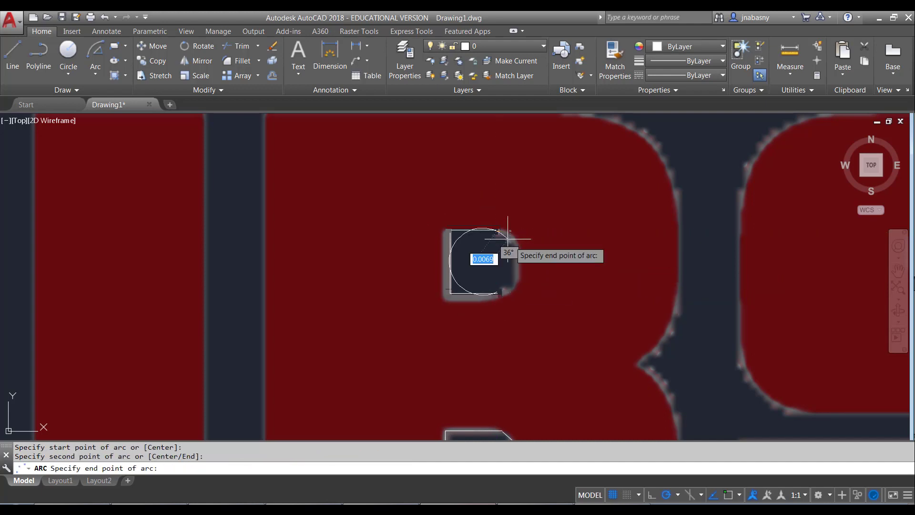
left_click(467, 231)
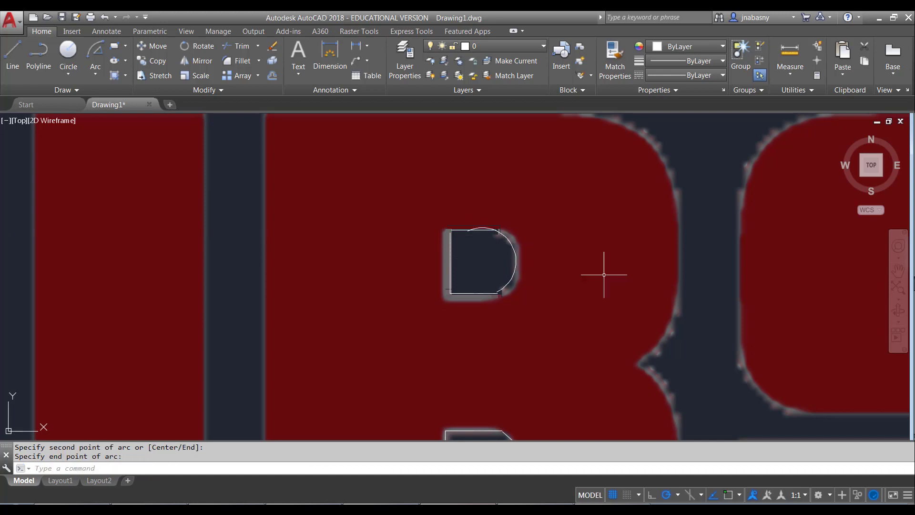
Trim the part of the arc that extends above the top line of the B's upper opening.
left_click(526, 328)
left_click(436, 183)
type("tr")
key("Return")
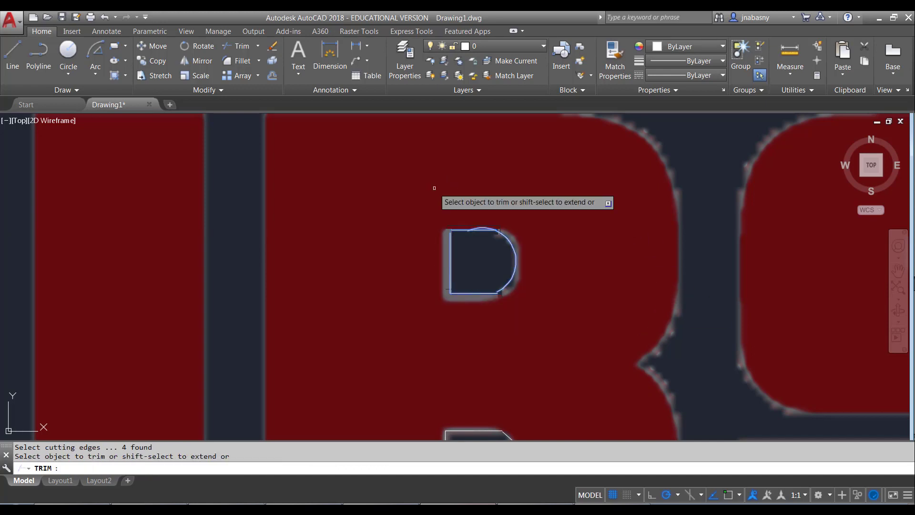
left_click(474, 229)
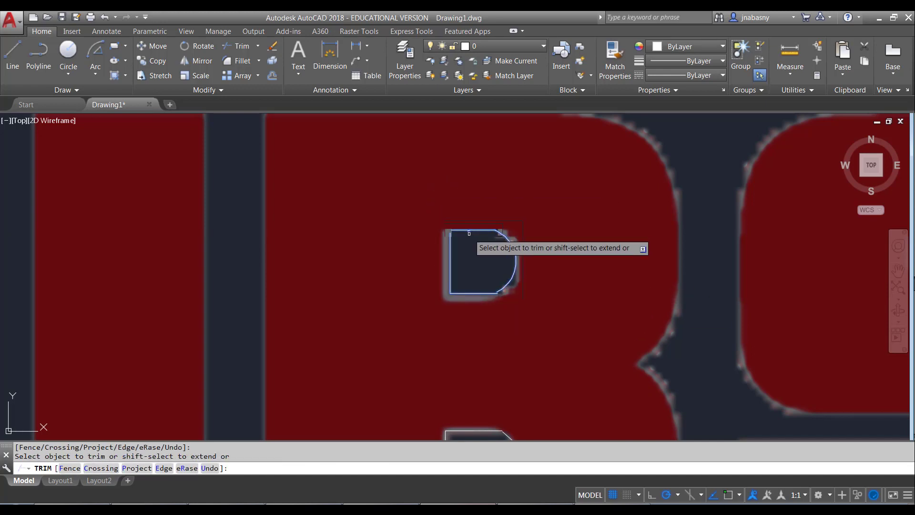
scroll(469, 238, "down", 4)
key("Escape")
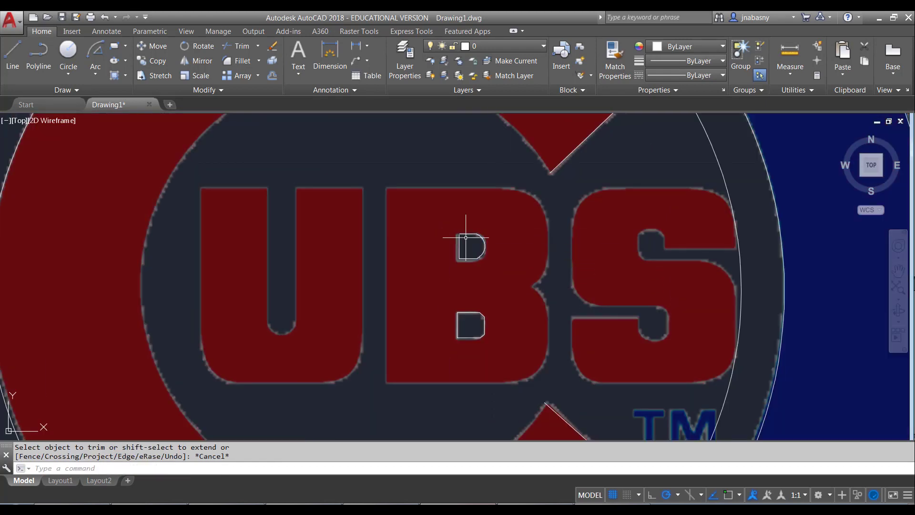
Delete the logo image so that only the traced circles, lines and B openings remain.
scroll(469, 238, "up", 4)
scroll(454, 213, "down", 2)
middle_click_drag(453, 213, 442, 195)
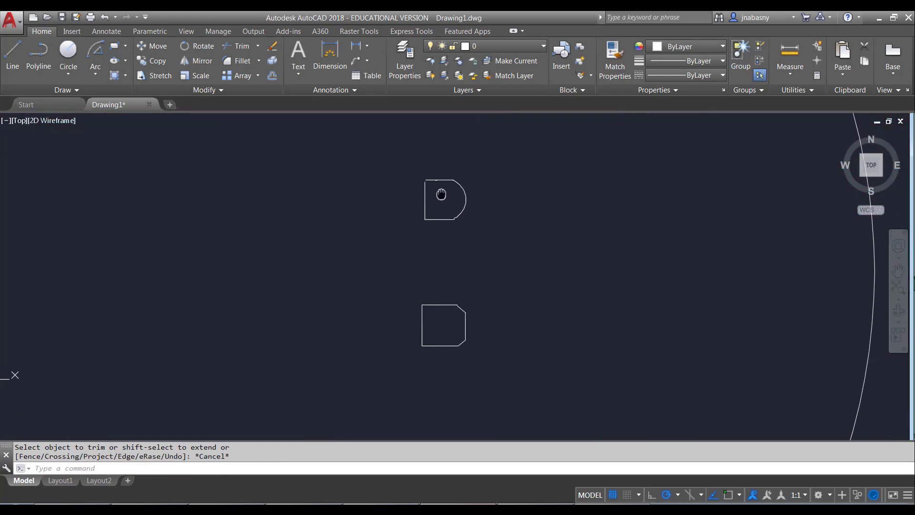
middle_click_drag(448, 263, 437, 252)
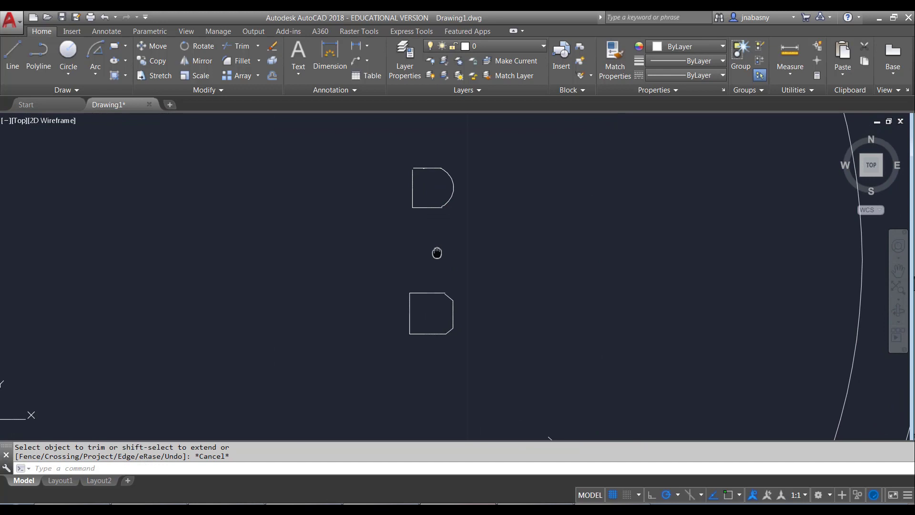
middle_click_drag(436, 253, 438, 268)
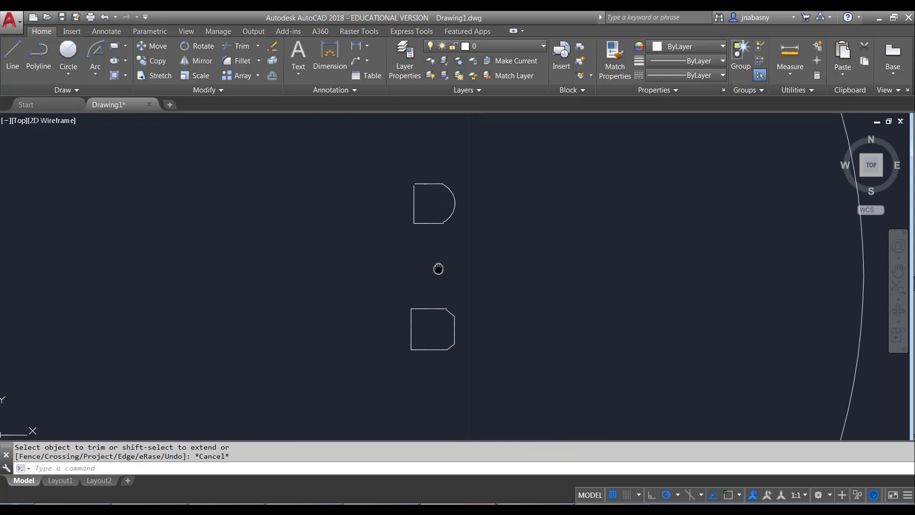
scroll(444, 256, "down", 6)
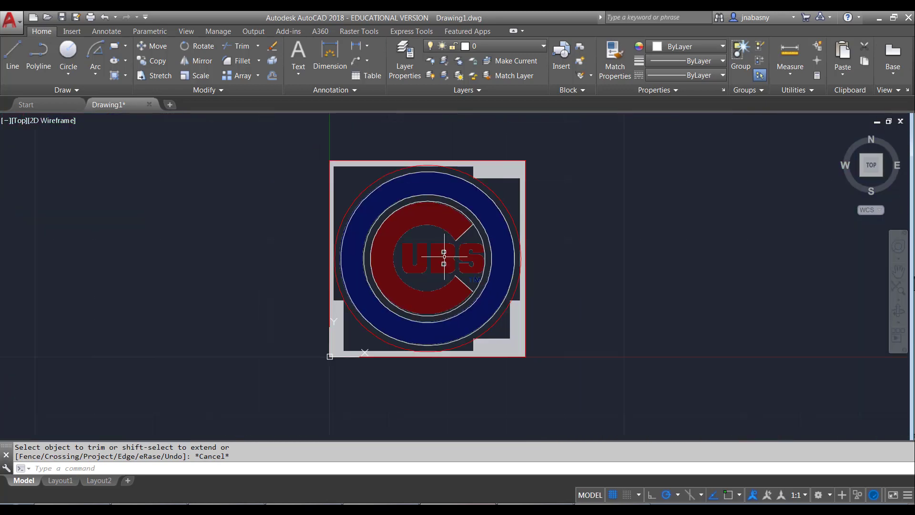
left_click(522, 337)
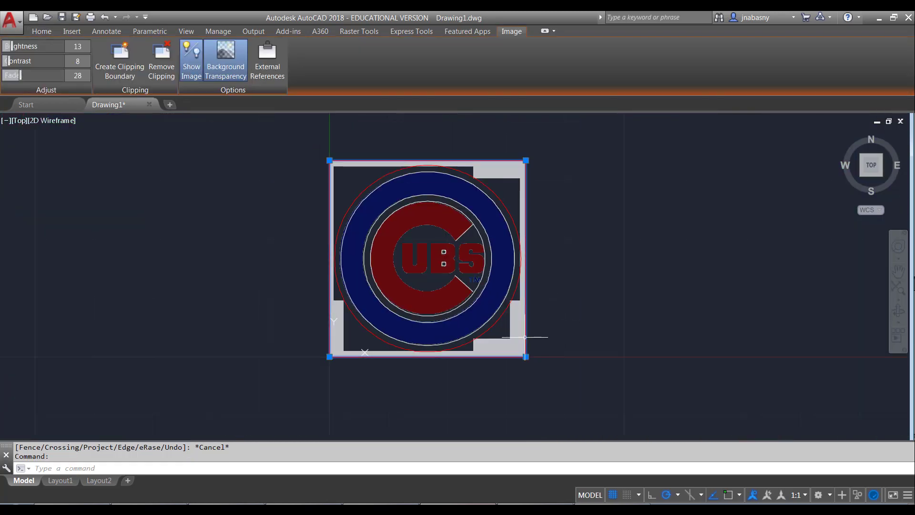
key("Delete")
key("Return")
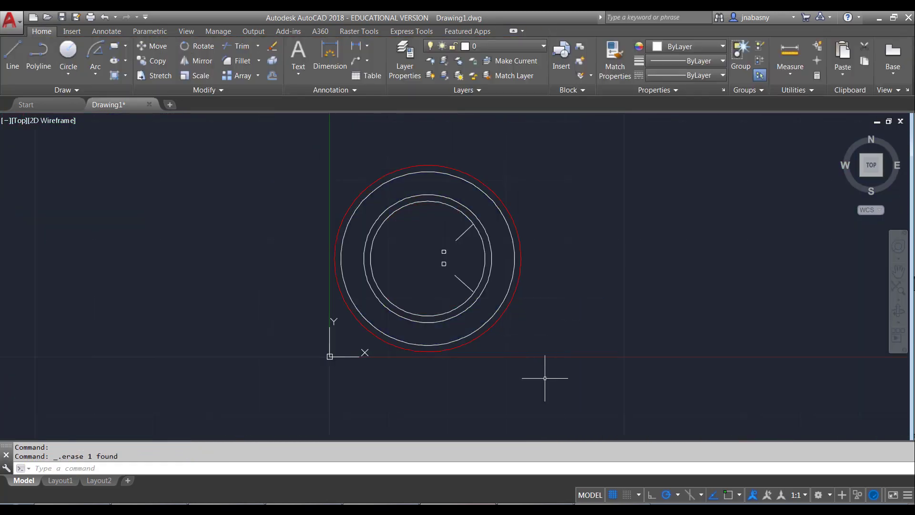